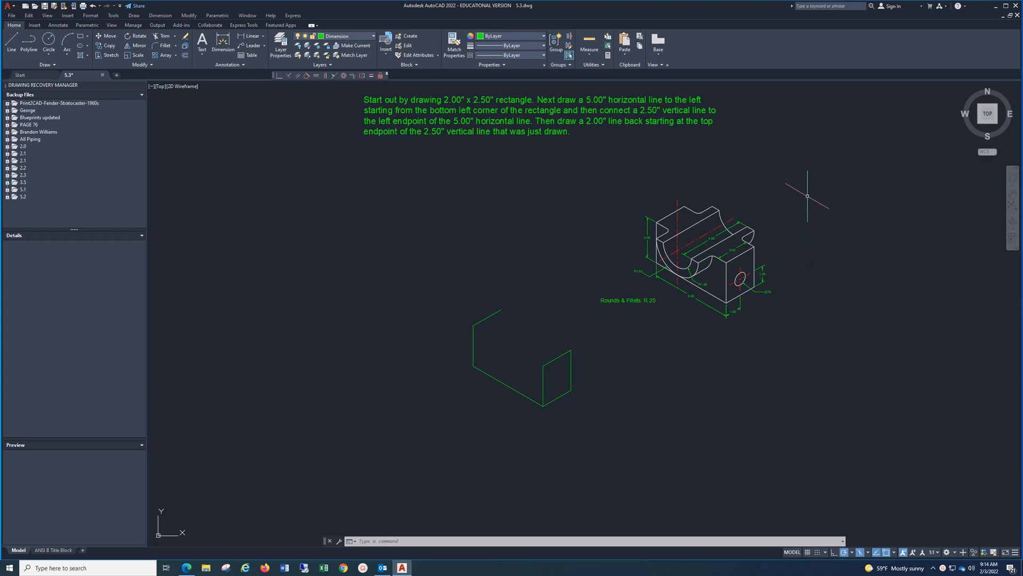
- Move the dimensioned isometric reference drawing beside the second-stage figure, below the note about the 1.00" horizontal lines
{"action": "left_click", "coordinate": [109, 36]}
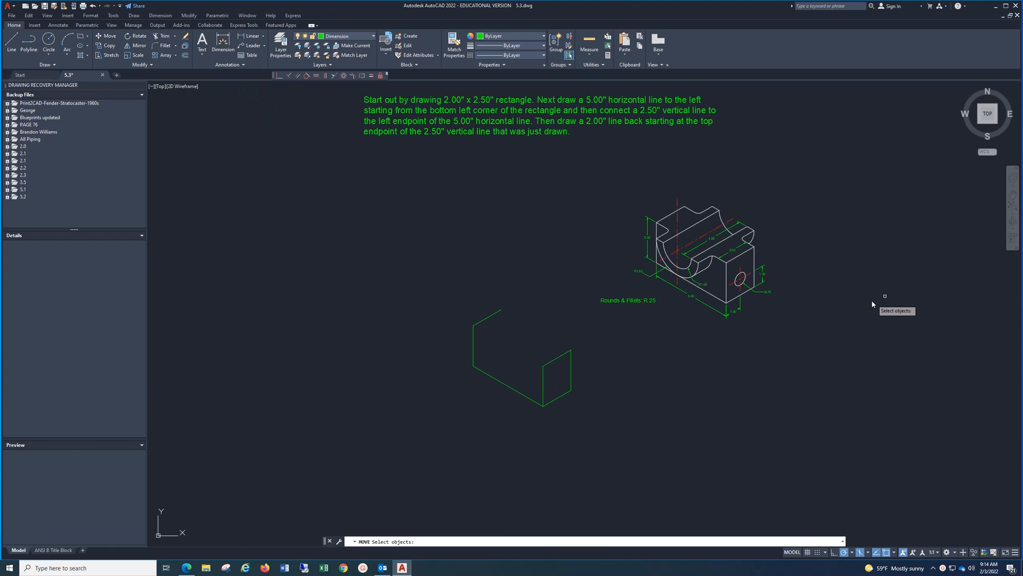
{"action": "left_click", "coordinate": [817, 187]}
{"action": "left_click", "coordinate": [621, 344]}
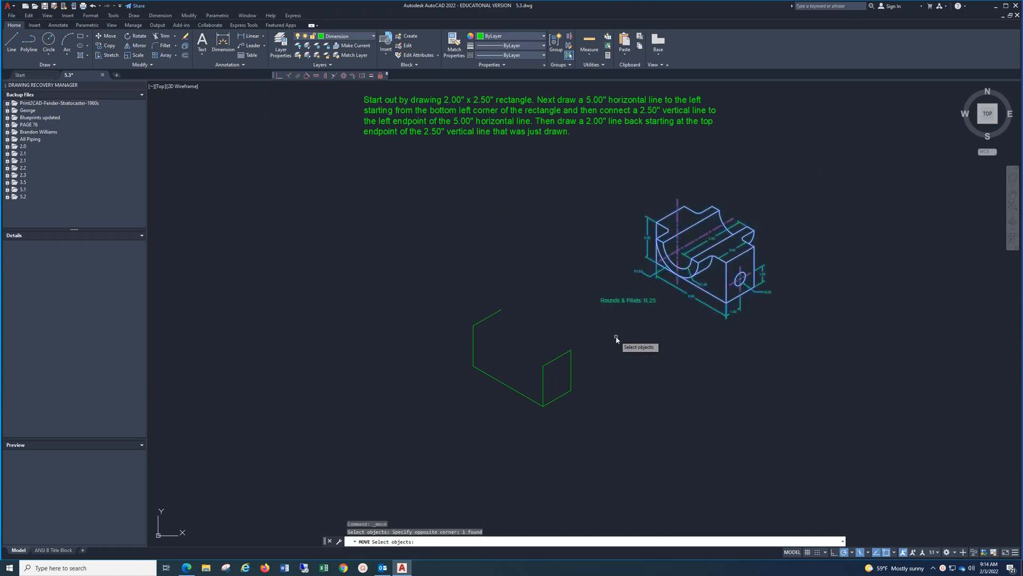
{"action": "key", "text": "Return"}
{"action": "left_click", "coordinate": [689, 332]}
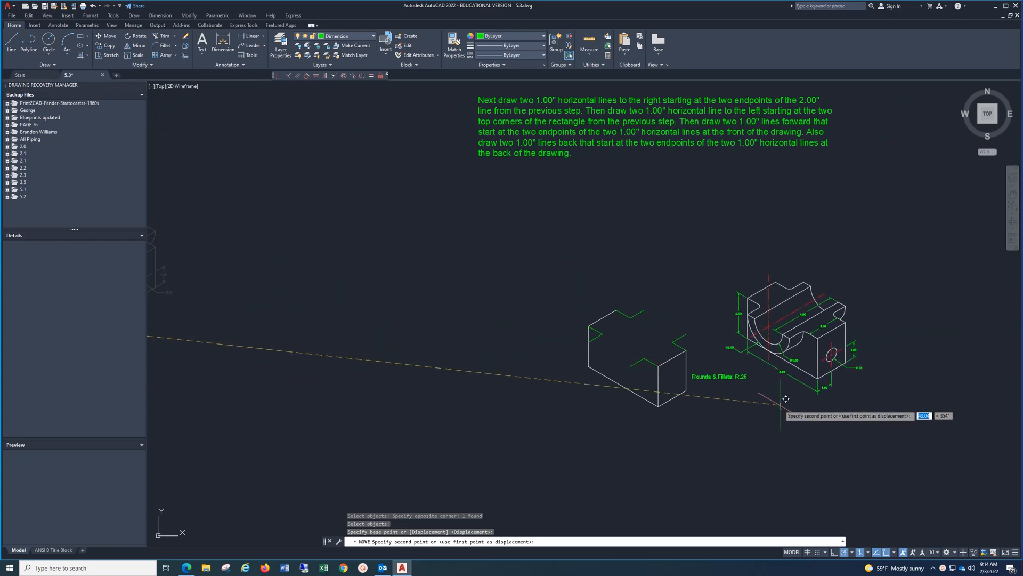
{"action": "mouse_move", "coordinate": [790, 408]}
{"action": "middle_mouse_down"}
{"action": "mouse_move", "coordinate": [637, 372]}
{"action": "mouse_move", "coordinate": [556, 422]}
{"action": "mouse_move", "coordinate": [567, 436]}
{"action": "mouse_move", "coordinate": [591, 434]}
{"action": "middle_mouse_up"}
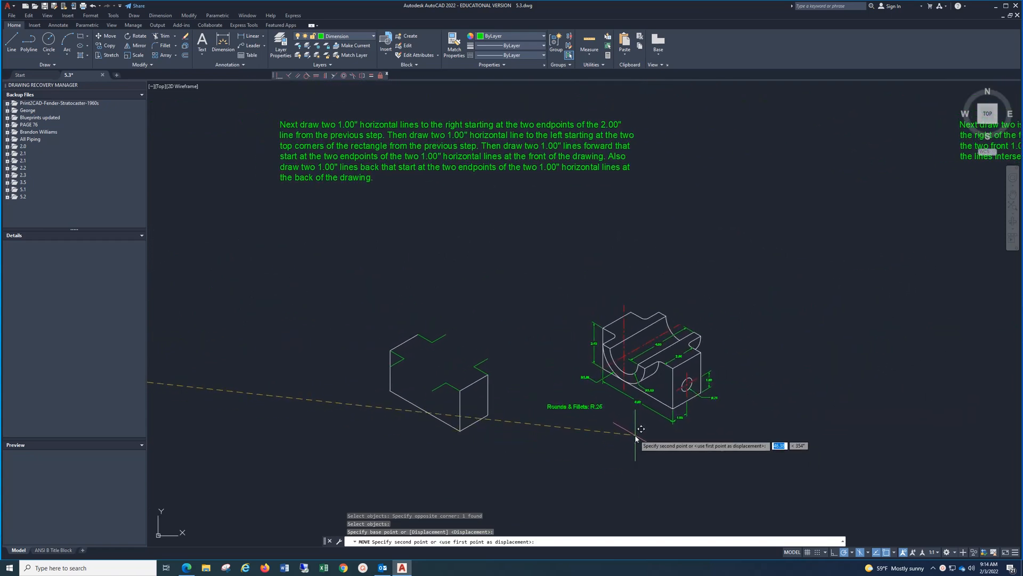
{"action": "left_click", "coordinate": [635, 435]}
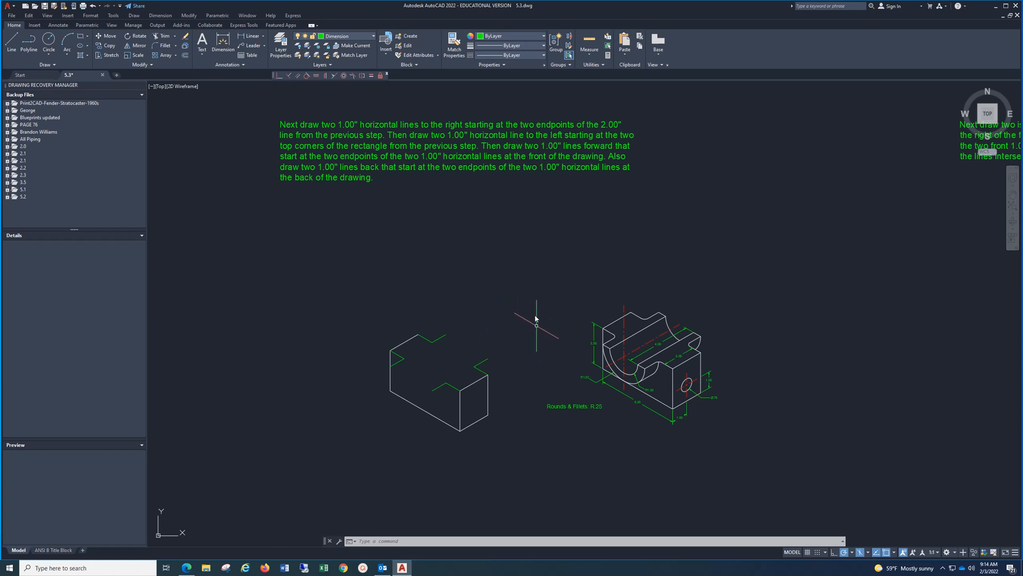
- Move the dimensioned reference drawing beside the third-stage figure with the R1.00 and R1.50 isocircles
{"action": "left_click", "coordinate": [111, 37]}
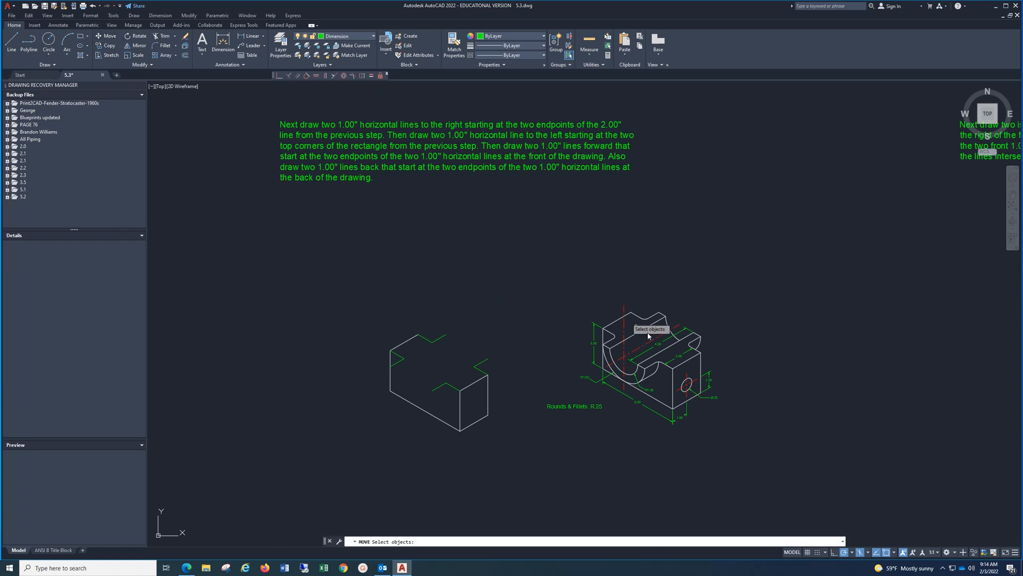
{"action": "left_click", "coordinate": [750, 287]}
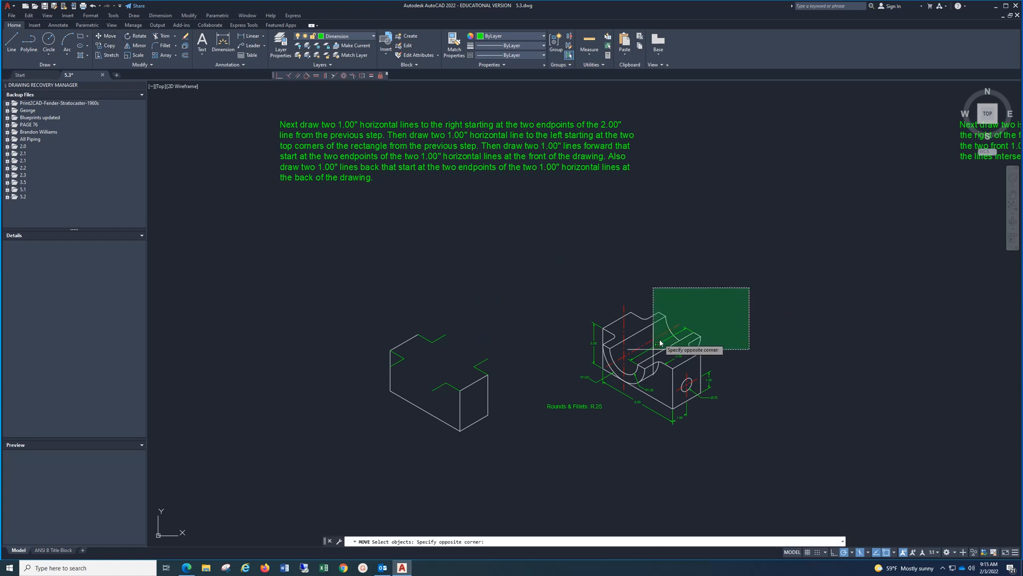
{"action": "left_click", "coordinate": [550, 467]}
{"action": "key", "text": "Return"}
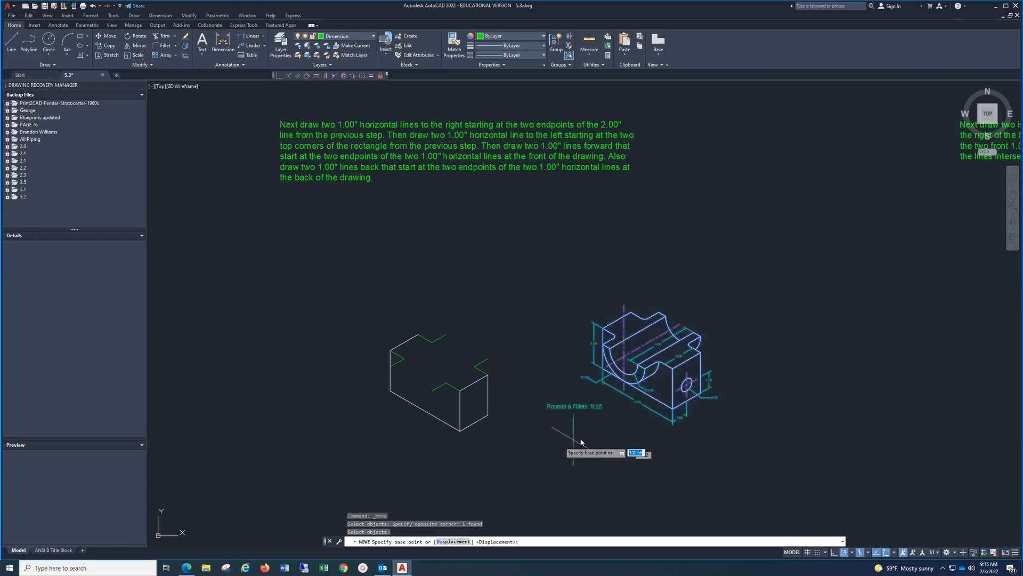
{"action": "left_click", "coordinate": [655, 297]}
{"action": "mouse_move", "coordinate": [700, 300]}
{"action": "middle_mouse_down"}
{"action": "mouse_move", "coordinate": [364, 271]}
{"action": "mouse_move", "coordinate": [73, 343]}
{"action": "middle_mouse_up"}
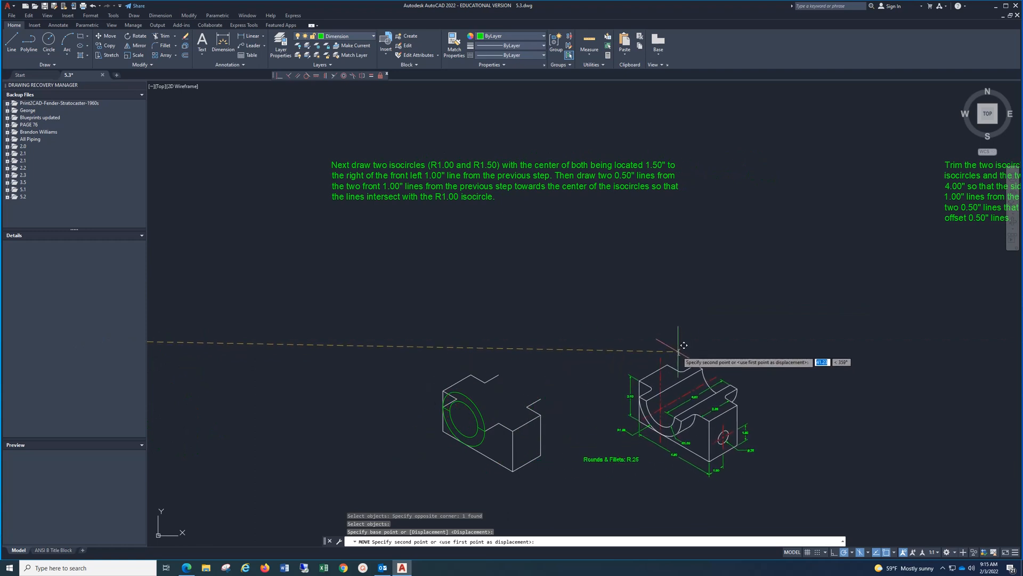
{"action": "scroll", "coordinate": [693, 317], "scroll_direction": "up", "scroll_amount": 2}
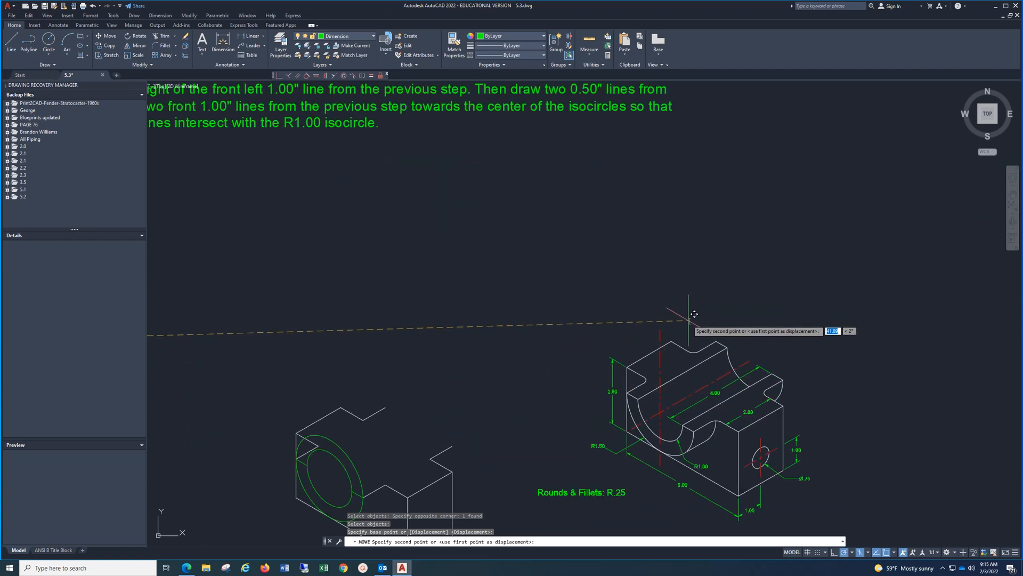
{"action": "scroll", "coordinate": [695, 313], "scroll_direction": "down", "scroll_amount": 2}
{"action": "left_click", "coordinate": [681, 317]}
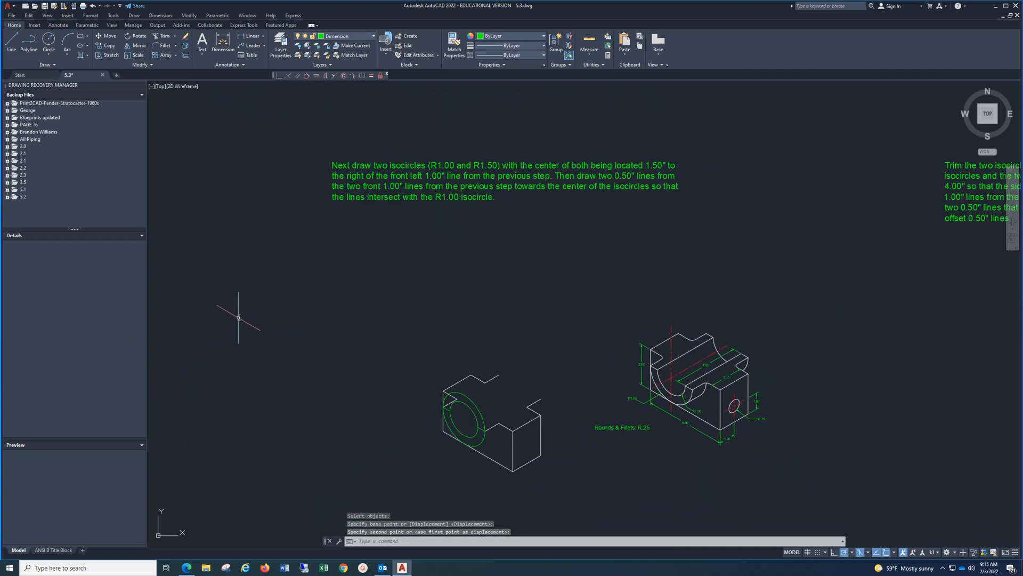
{"action": "left_click", "coordinate": [88, 47]}
{"action": "left_click", "coordinate": [91, 75]}
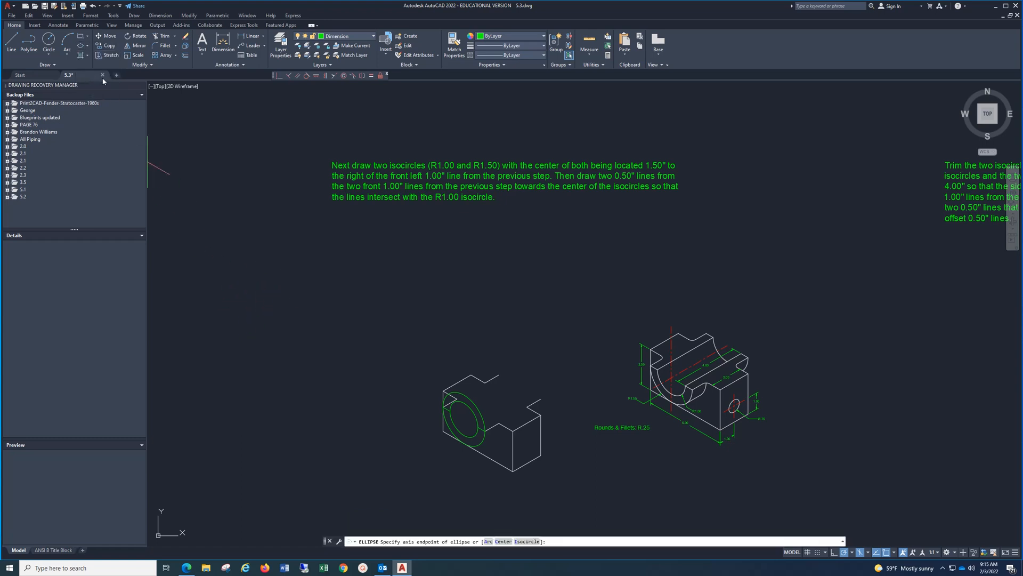
{"action": "left_click", "coordinate": [527, 542]}
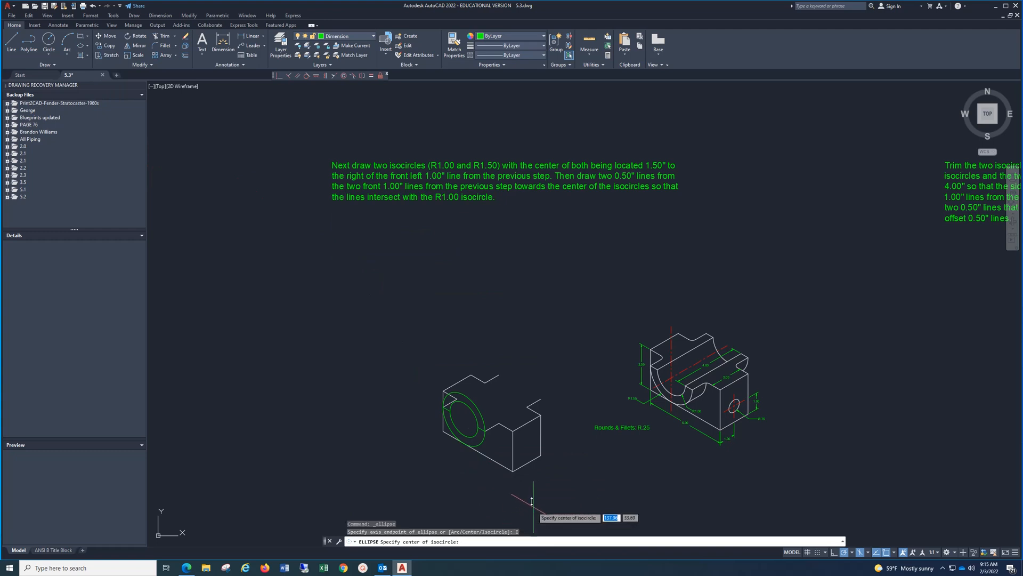
{"action": "left_click", "coordinate": [464, 419]}
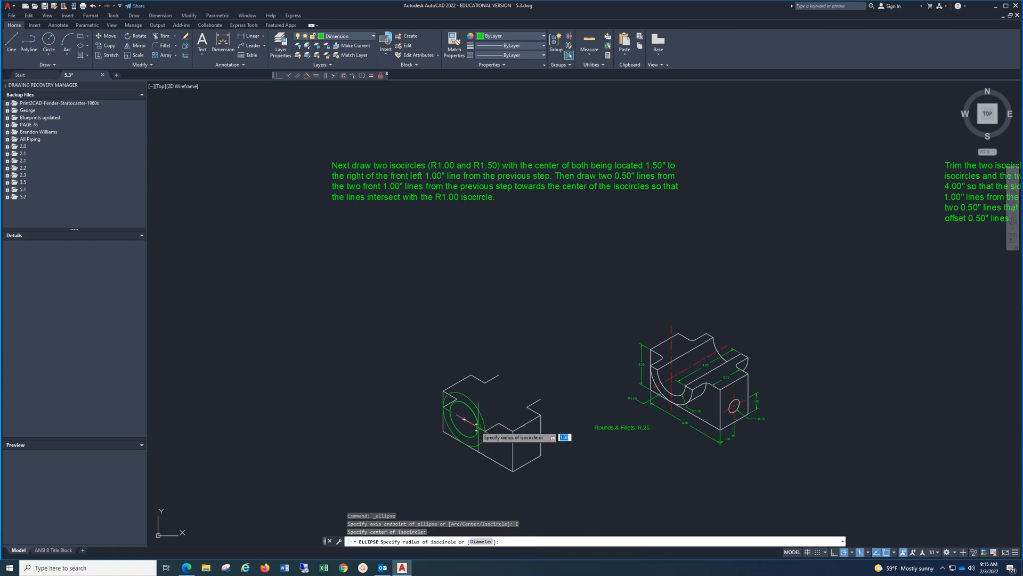
{"action": "key", "text": "Escape"}
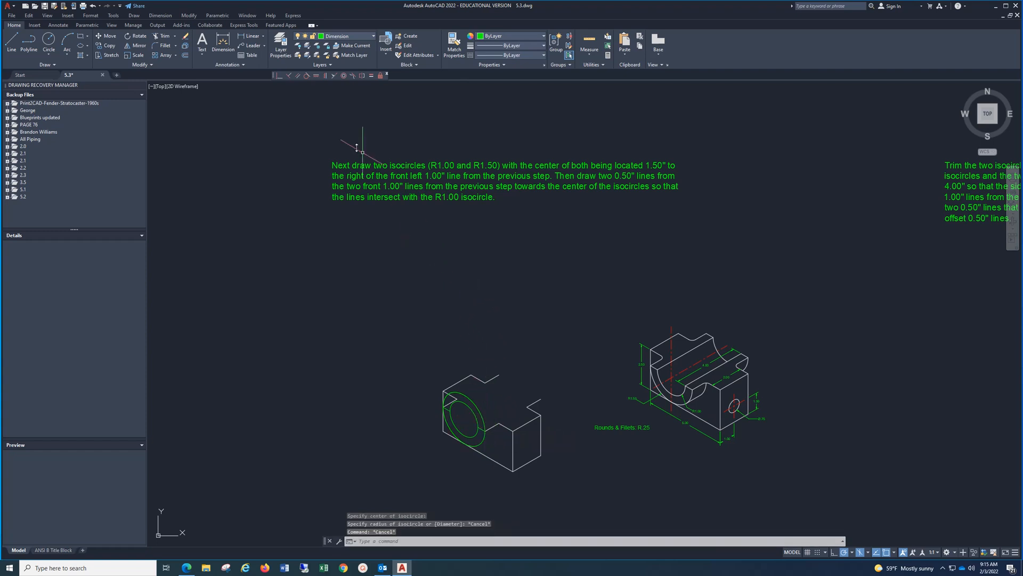
- Add the multiline text note "use f5 key to chage planes" above the isocircle figure
{"action": "left_click", "coordinate": [202, 43]}
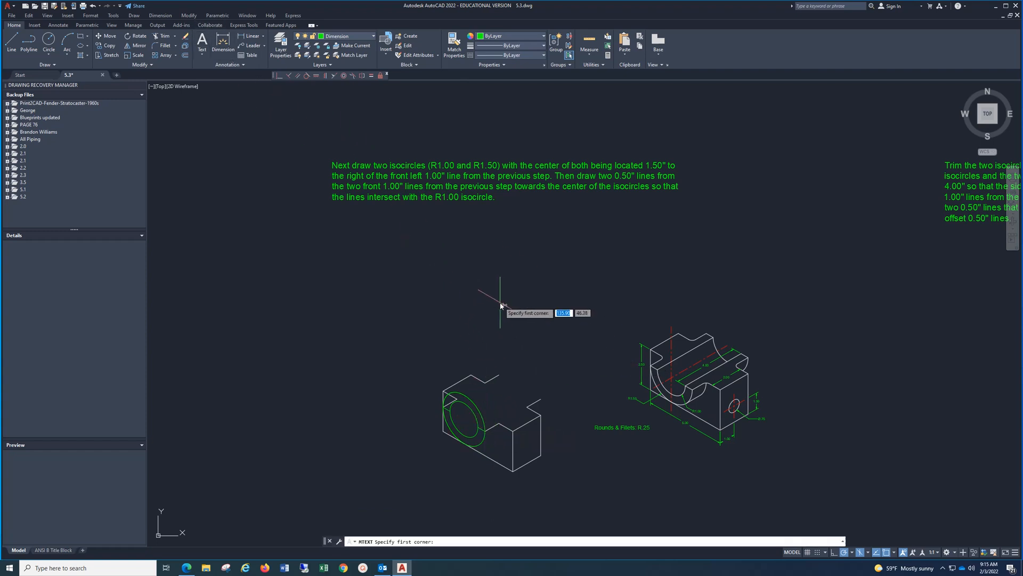
{"action": "left_click", "coordinate": [479, 291]}
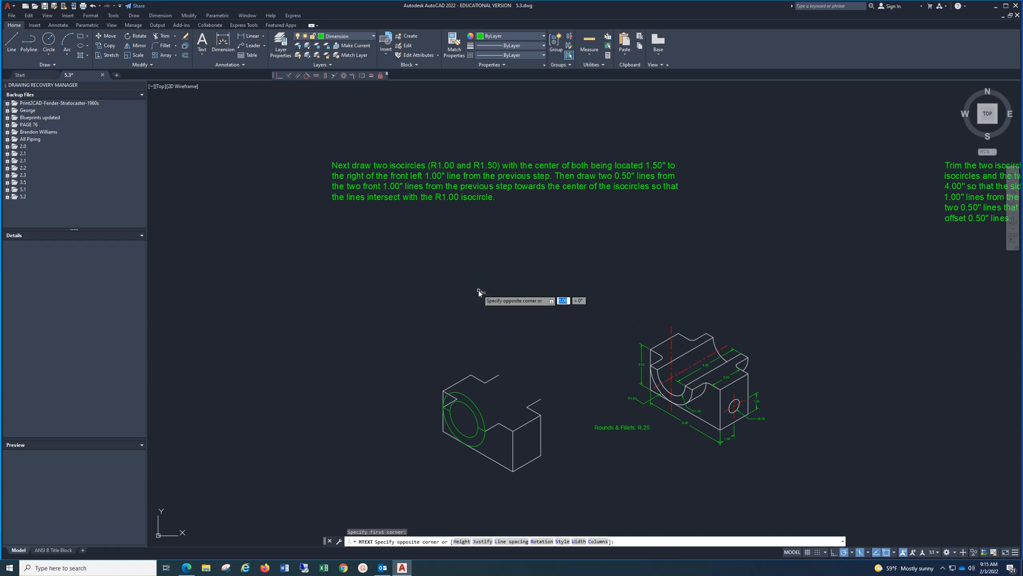
{"action": "left_click", "coordinate": [532, 315]}
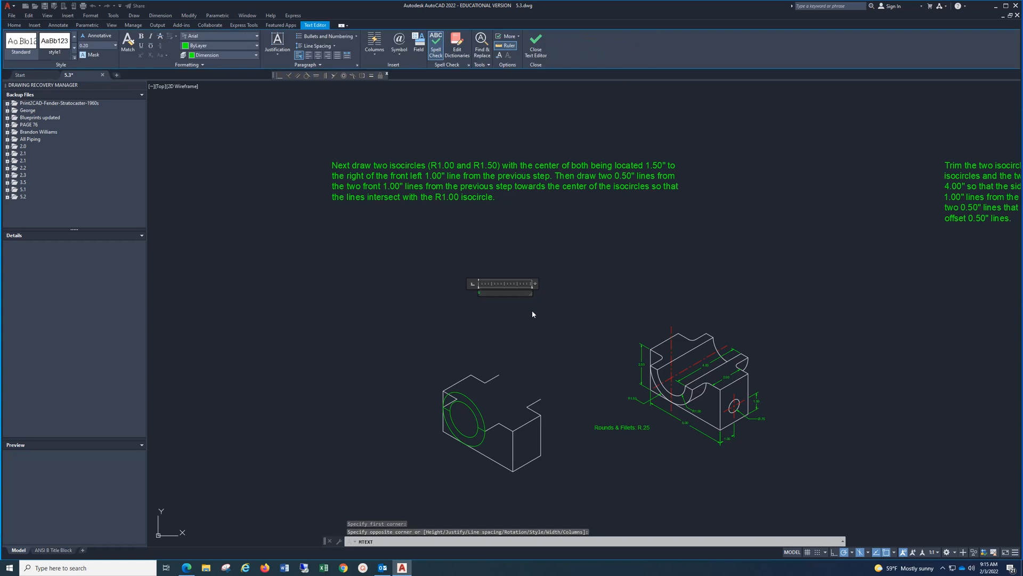
{"action": "type", "text": "use"}
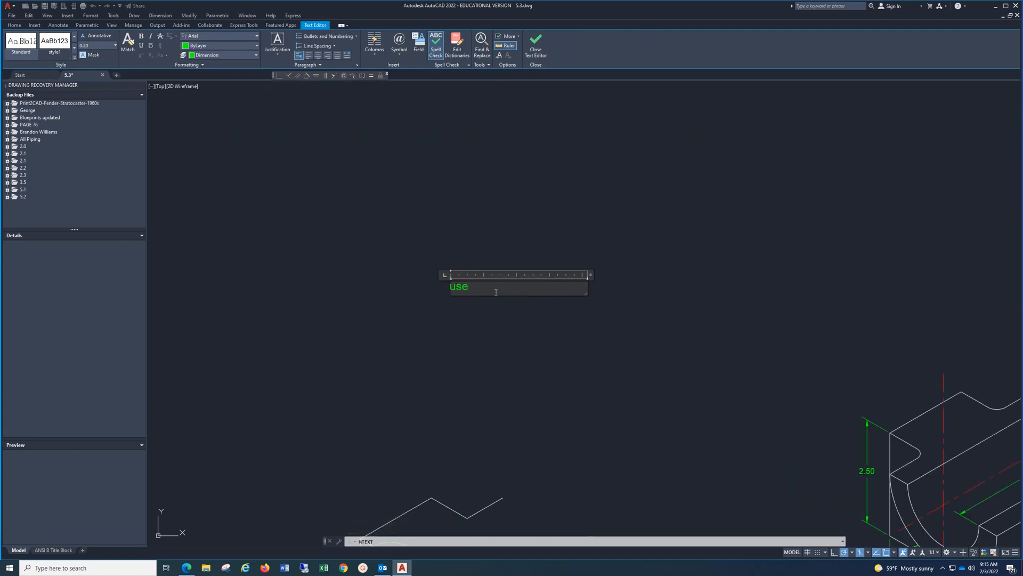
{"action": "type", "text": " f5 k"}
{"action": "key", "text": "Return"}
{"action": "key", "text": "Return"}
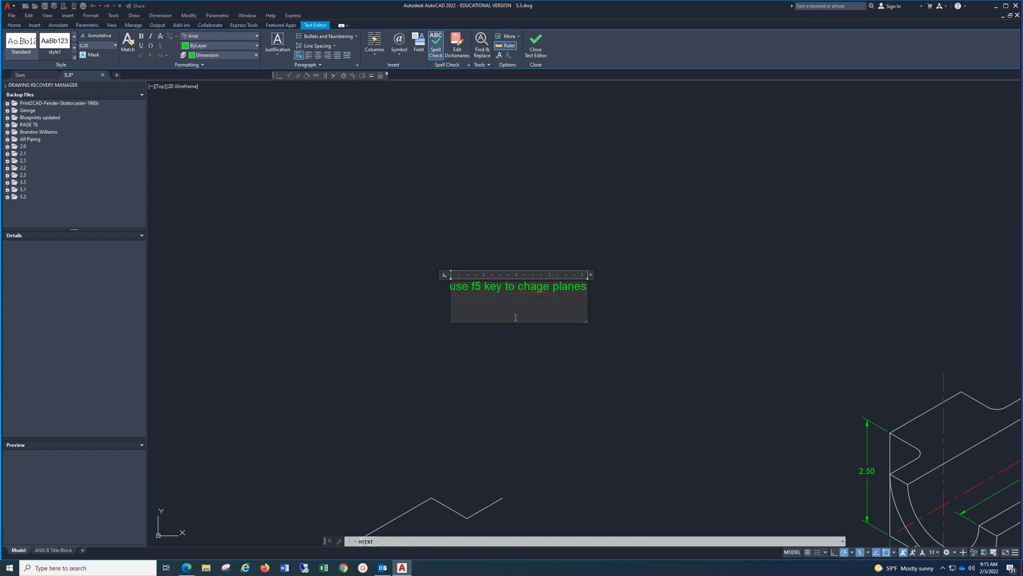
{"action": "right_click", "coordinate": [515, 318]}
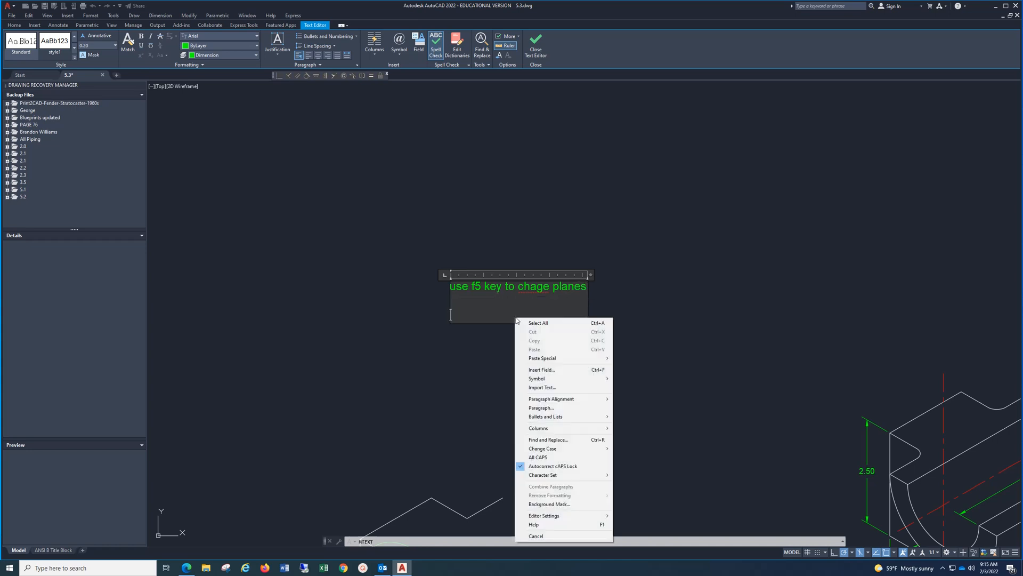
{"action": "left_click", "coordinate": [535, 537]}
{"action": "left_click", "coordinate": [524, 284]}
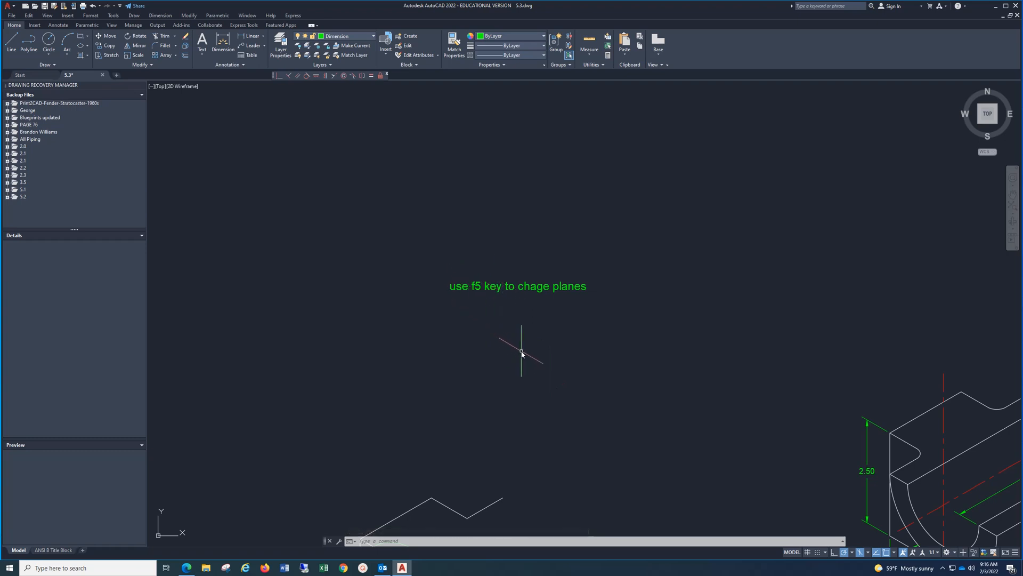
- Cycle the isometric drafting plane through the top, right and left isoplanes, ending on the top isoplane
{"action": "key", "text": "F5"}
{"action": "key", "text": "F5"}
{"action": "key", "text": "F5"}
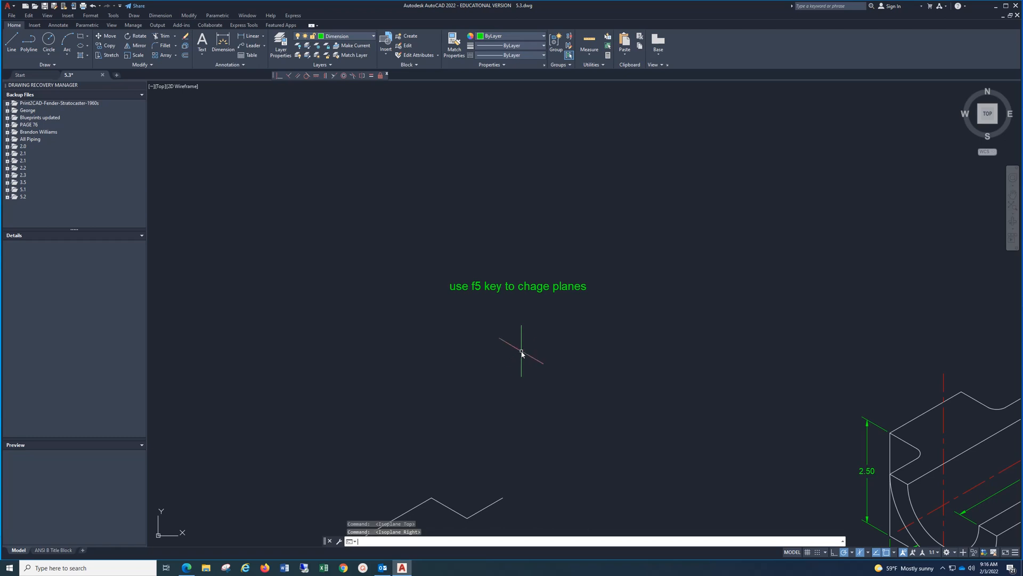
{"action": "middle_click_drag", "start_coordinate": [526, 349], "coordinate": [493, 176]}
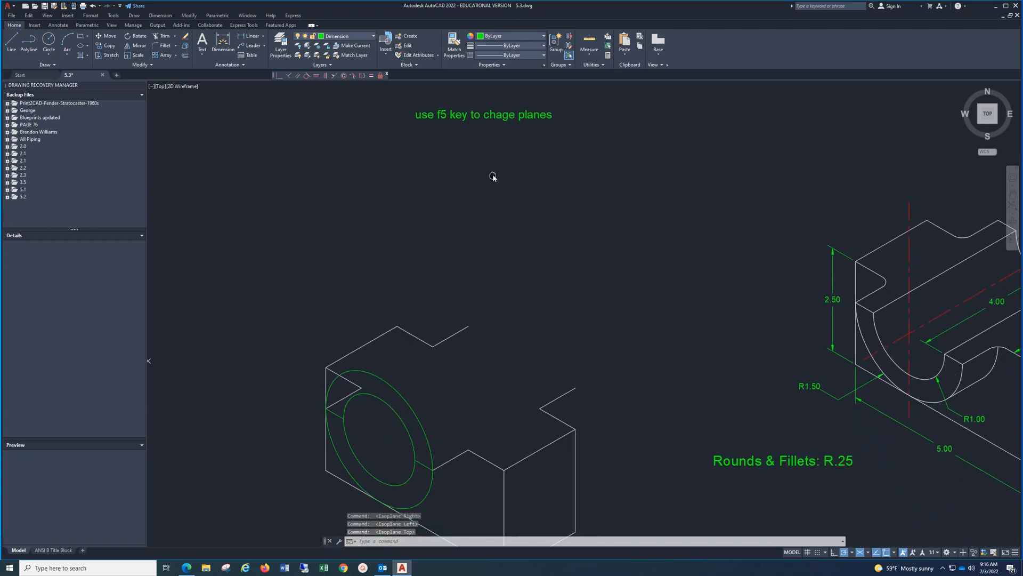
{"action": "key", "text": "F5"}
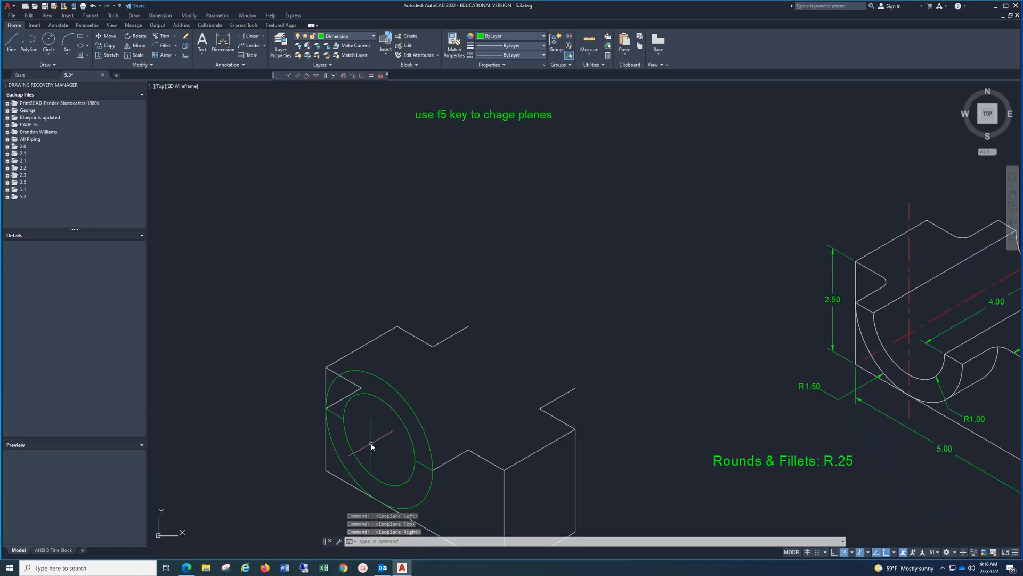
{"action": "key", "text": "F5"}
{"action": "key", "text": "F5"}
- Move the dimensioned reference drawing beside the fourth-stage figure, below the note about trimming the isocircles
{"action": "mouse_move", "coordinate": [593, 389]}
{"action": "middle_mouse_down"}
{"action": "mouse_move", "coordinate": [581, 367]}
{"action": "mouse_move", "coordinate": [407, 389]}
{"action": "mouse_move", "coordinate": [294, 379]}
{"action": "mouse_move", "coordinate": [267, 363]}
{"action": "middle_mouse_up"}
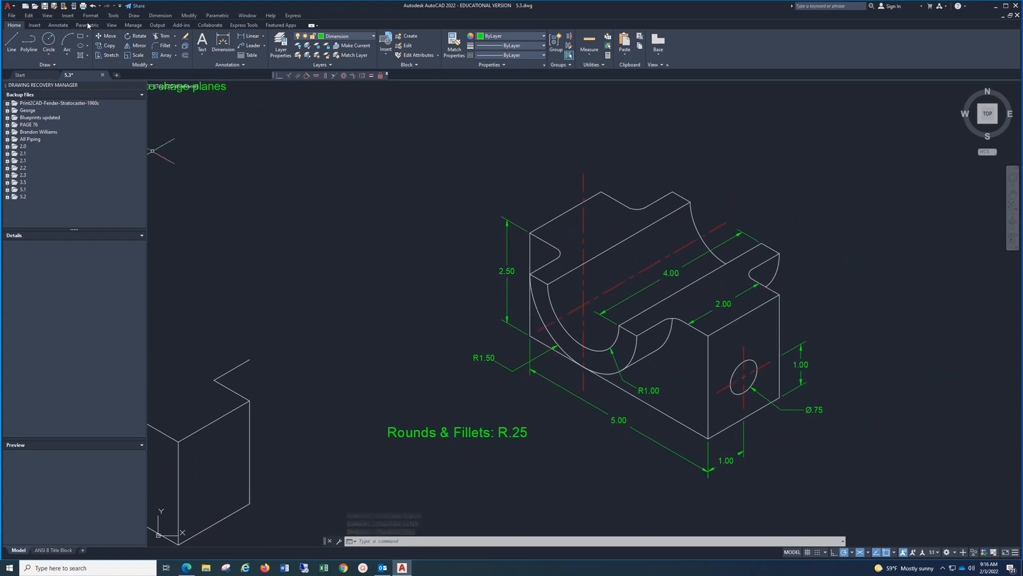
{"action": "left_click", "coordinate": [110, 37]}
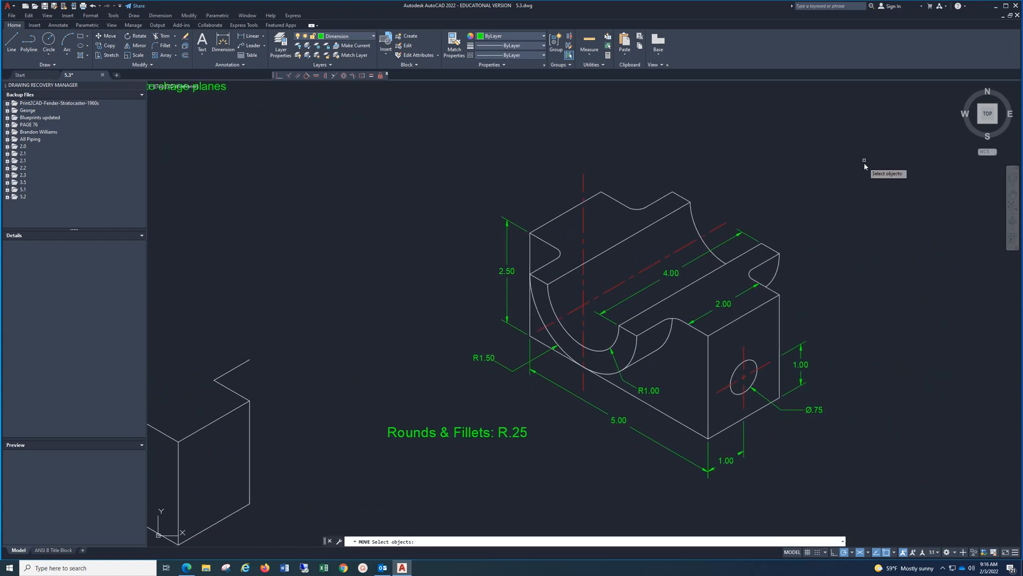
{"action": "left_click", "coordinate": [865, 137]}
{"action": "left_click", "coordinate": [362, 509]}
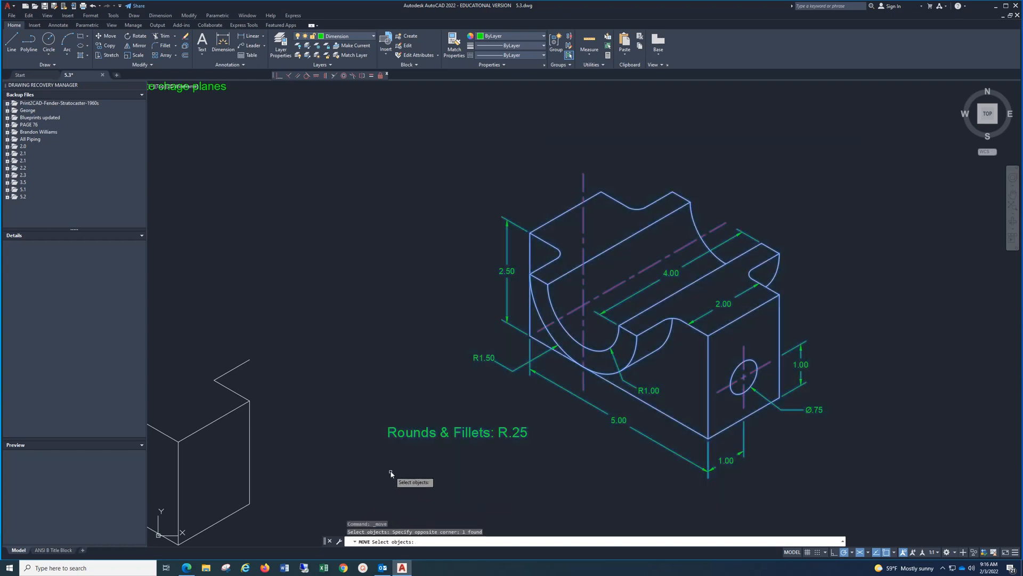
{"action": "key", "text": "Return"}
{"action": "left_click", "coordinate": [481, 304]}
{"action": "scroll", "coordinate": [481, 303], "scroll_direction": "down", "scroll_amount": 5}
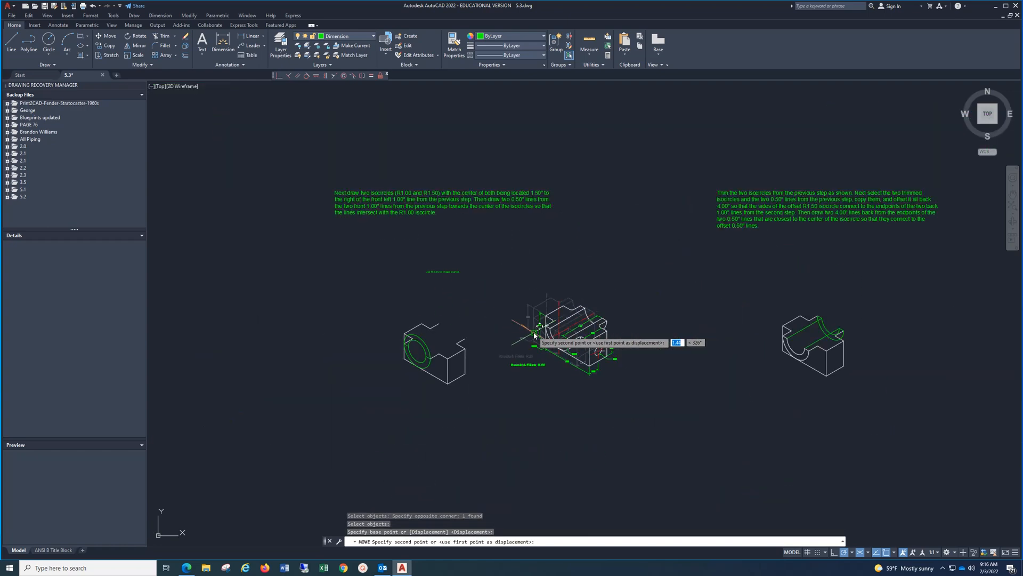
{"action": "mouse_move", "coordinate": [880, 343]}
{"action": "middle_mouse_down"}
{"action": "mouse_move", "coordinate": [694, 334]}
{"action": "mouse_move", "coordinate": [538, 371]}
{"action": "middle_mouse_up"}
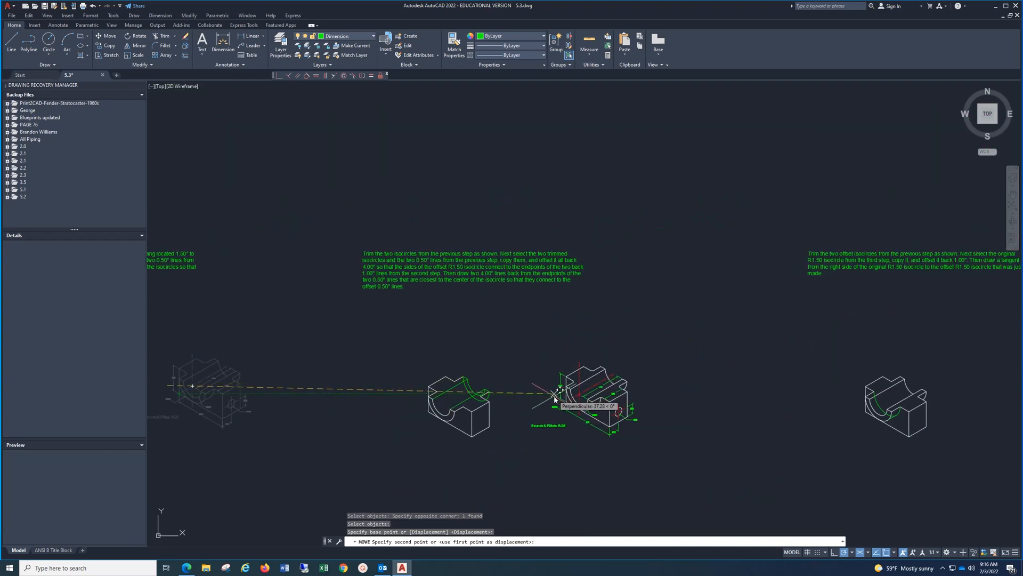
{"action": "scroll", "coordinate": [554, 395], "scroll_direction": "up", "scroll_amount": 4}
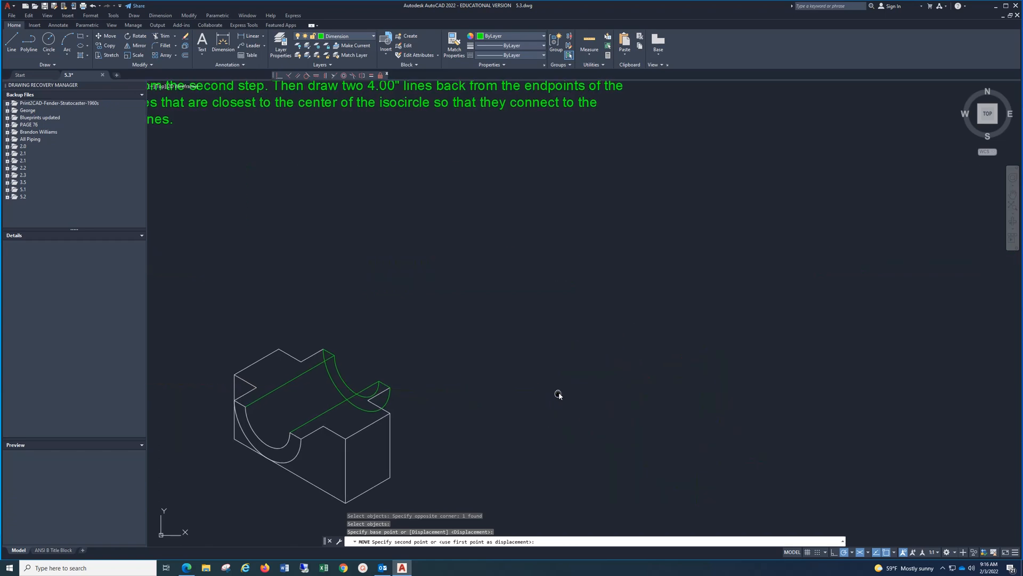
{"action": "scroll", "coordinate": [569, 390], "scroll_direction": "down", "scroll_amount": 2}
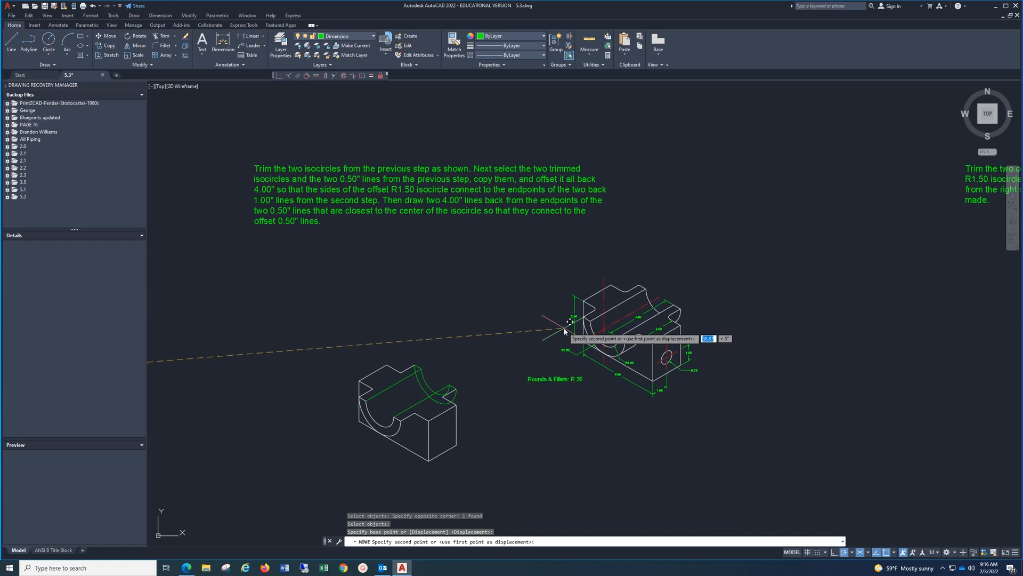
{"action": "left_click", "coordinate": [565, 331]}
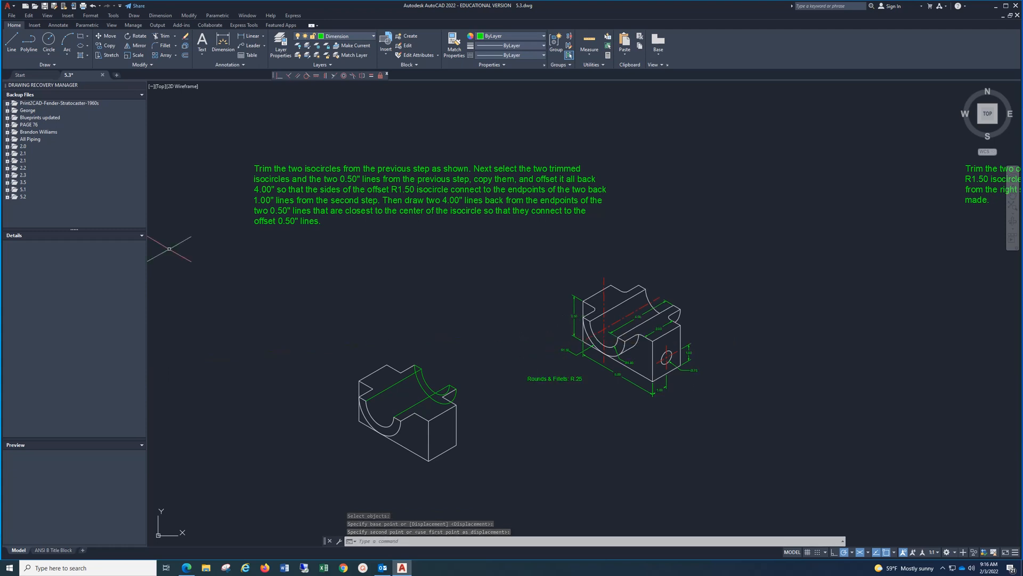
- Draw a 4.00" construction line back from the isocircle center on the fourth-stage figure, parallel to the other receding edges
{"action": "left_click", "coordinate": [11, 40]}
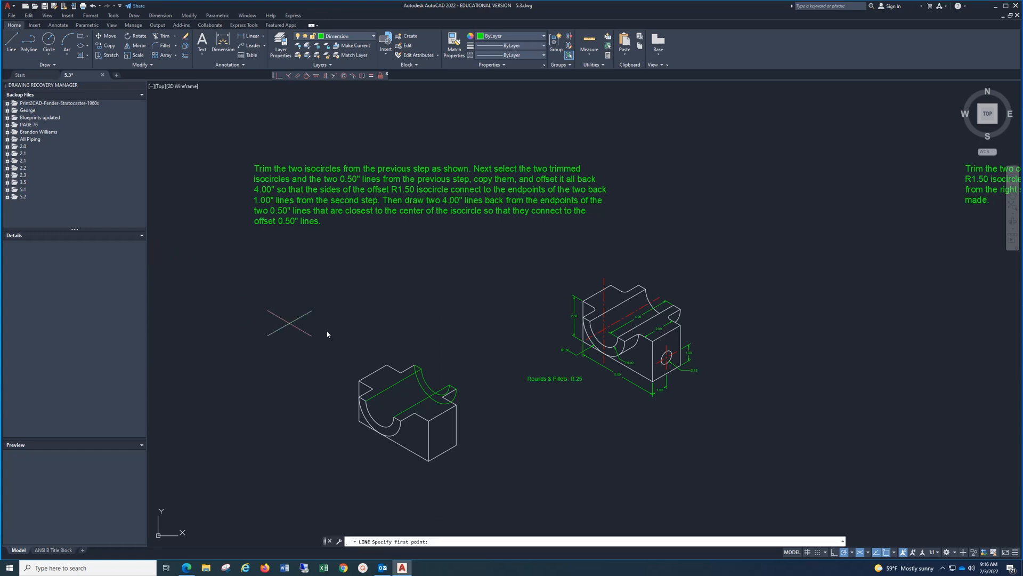
{"action": "left_click", "coordinate": [381, 411]}
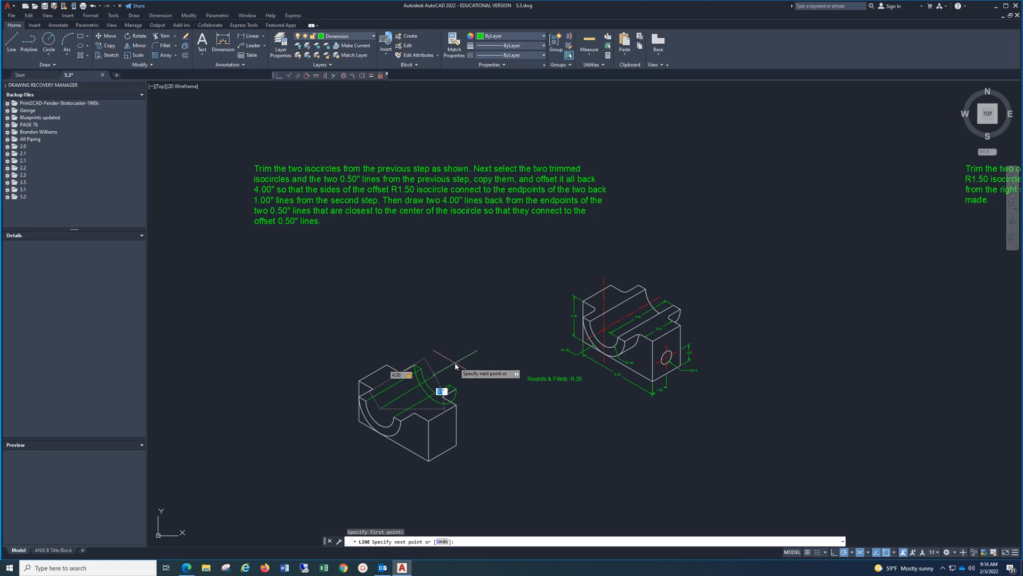
{"action": "type", "text": "3"}
{"action": "key", "text": "Return"}
{"action": "key", "text": "Escape"}
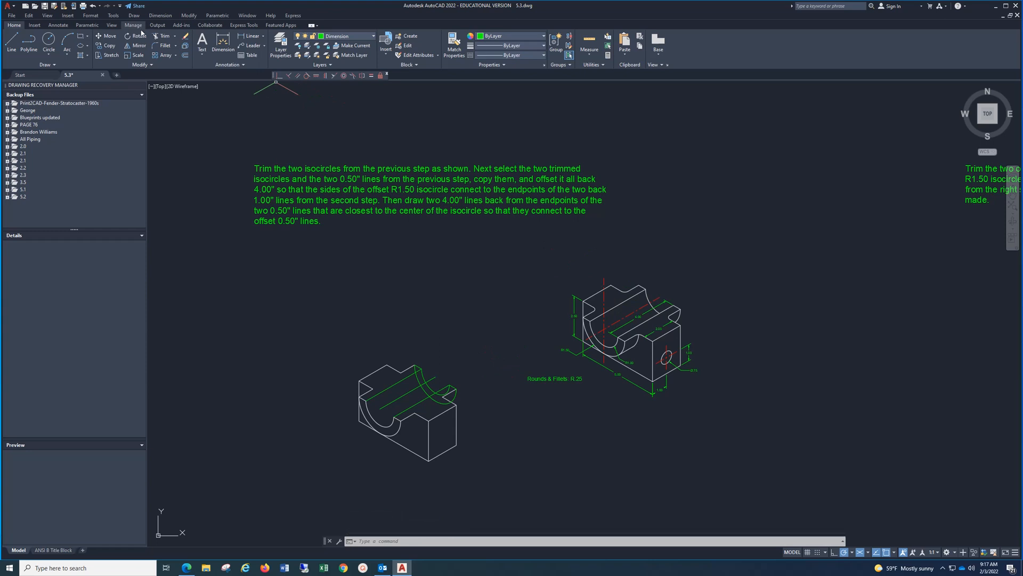
- Try to copy the two trimmed isocircles and the two 0.50" lines back along the 4.00" construction line
{"action": "left_click", "coordinate": [110, 46]}
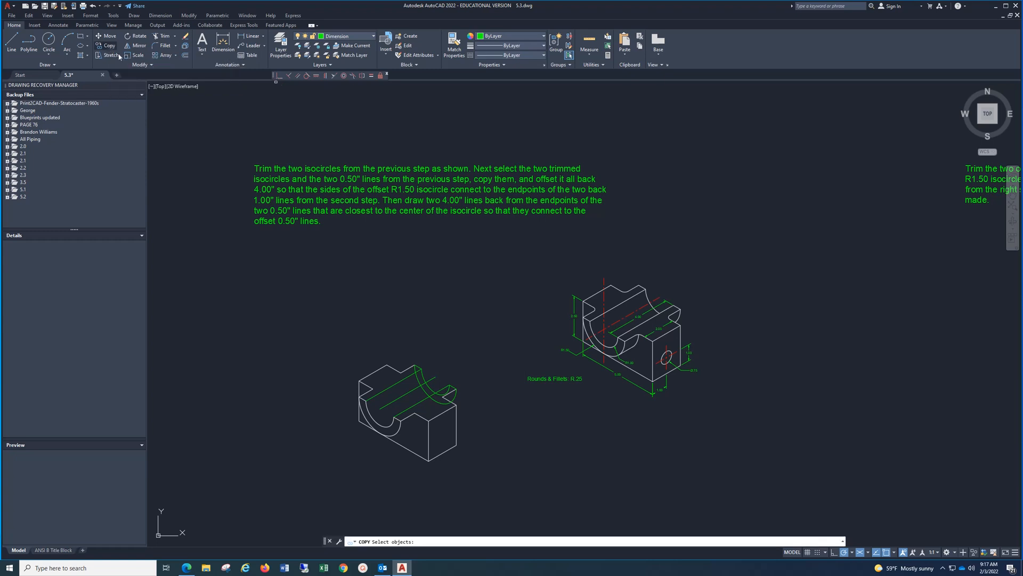
{"action": "left_click", "coordinate": [388, 426]}
{"action": "left_click", "coordinate": [396, 434]}
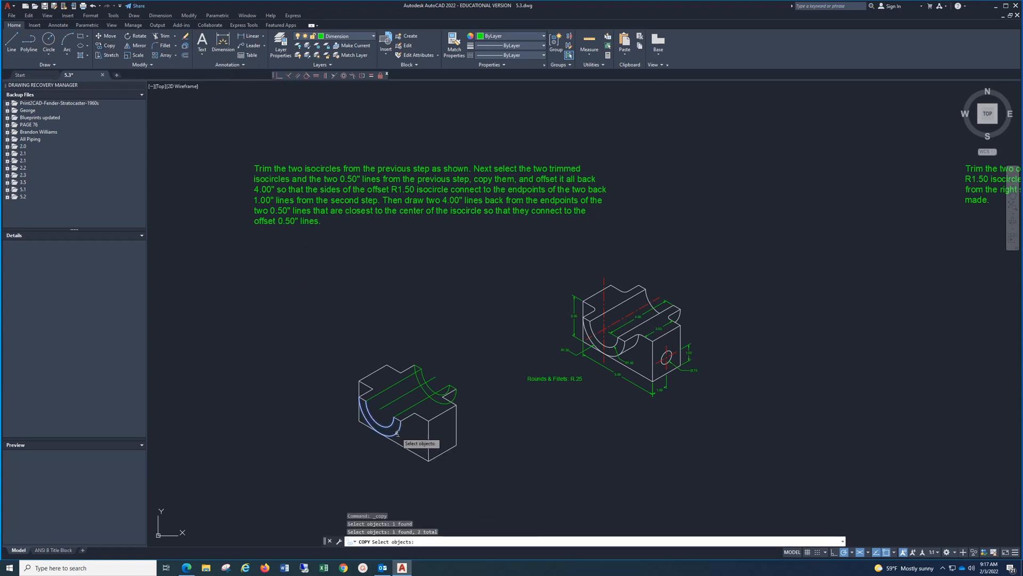
{"action": "left_click", "coordinate": [364, 401]}
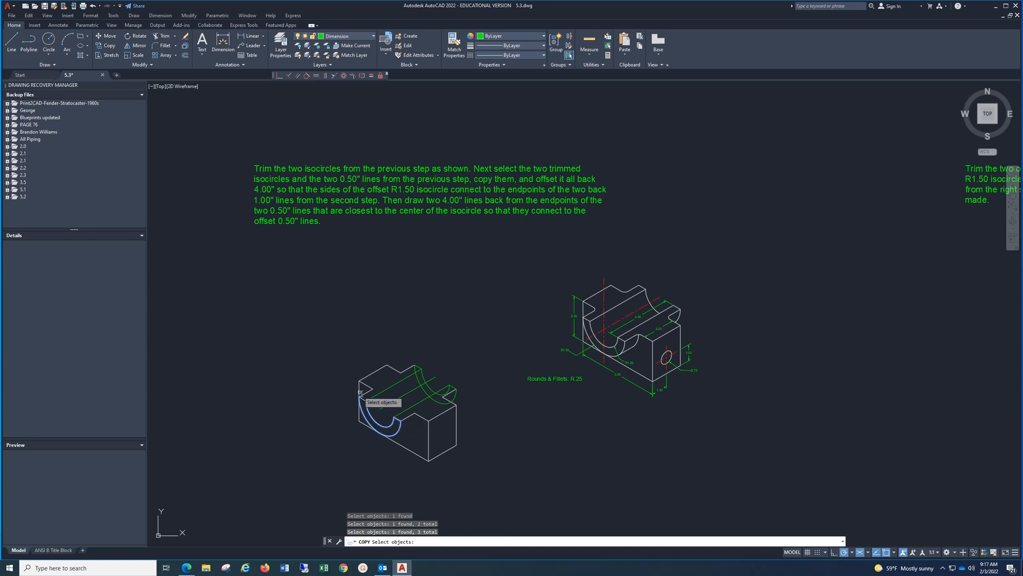
{"action": "left_click", "coordinate": [365, 403]}
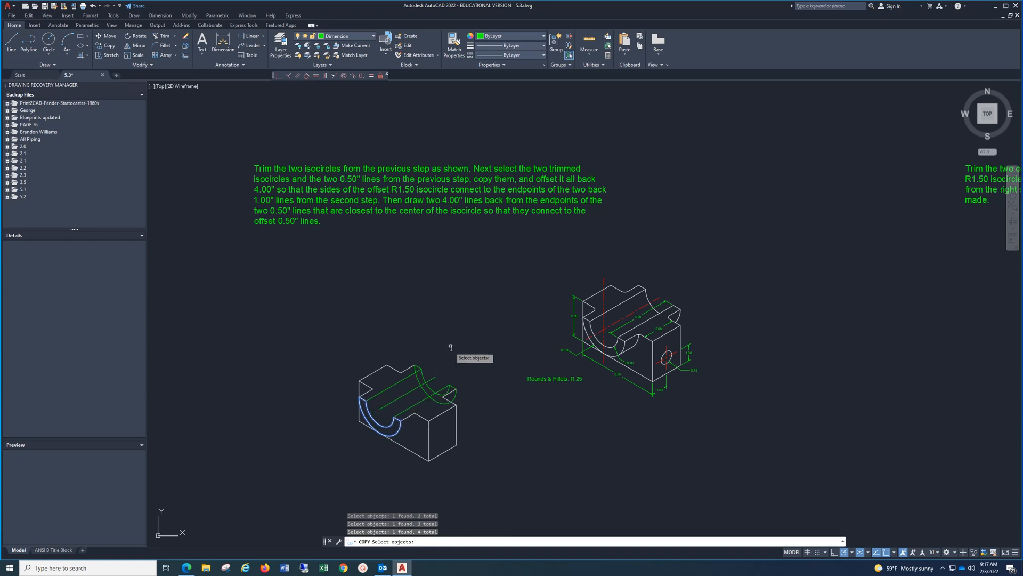
{"action": "key", "text": "Return"}
{"action": "left_click", "coordinate": [387, 406]}
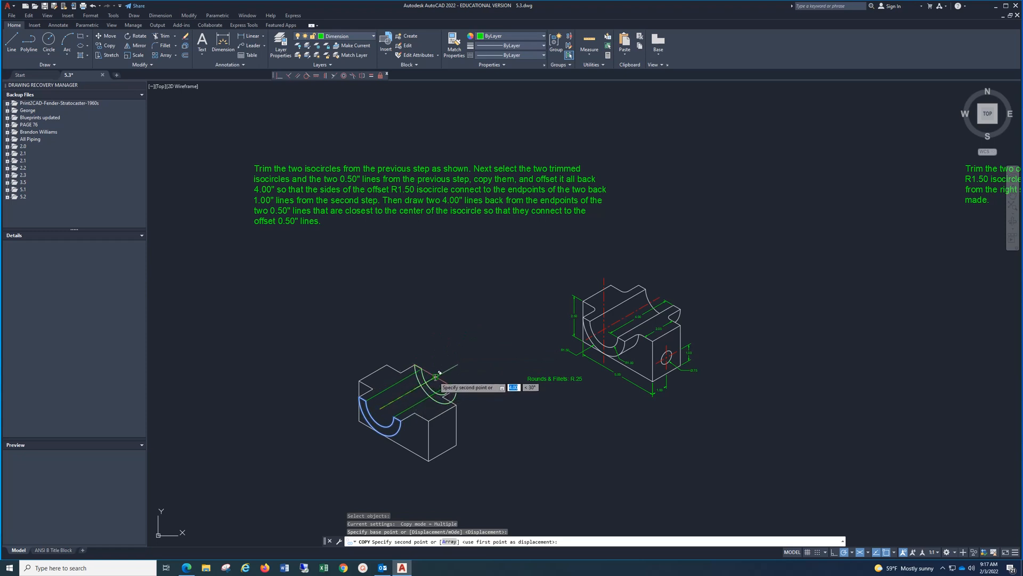
{"action": "key", "text": "Escape"}
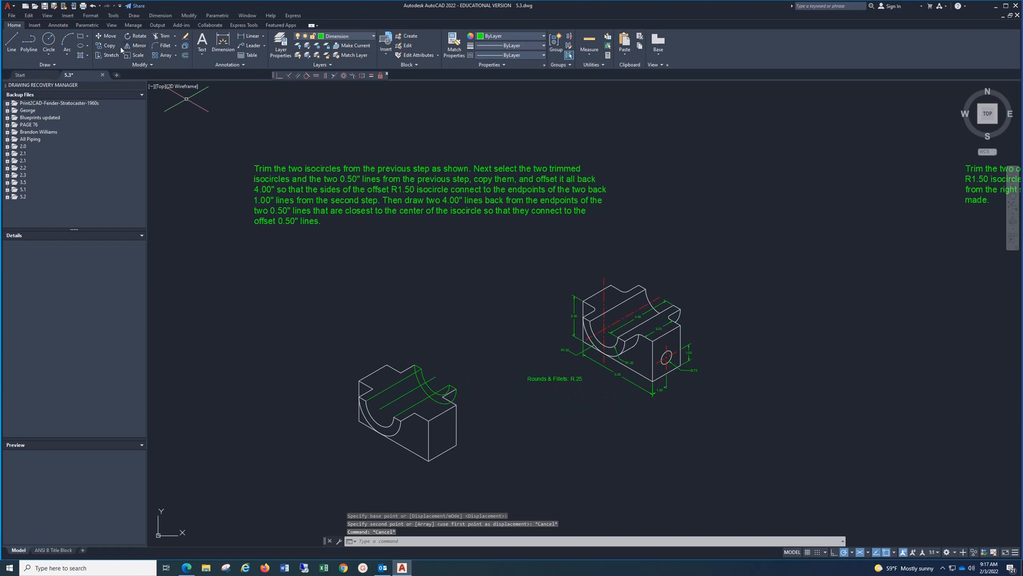
- Move the dimensioned reference drawing beside the fifth-stage figure, below the note about trimming the two offset isocircles
{"action": "left_click", "coordinate": [107, 36]}
{"action": "left_click", "coordinate": [726, 267]}
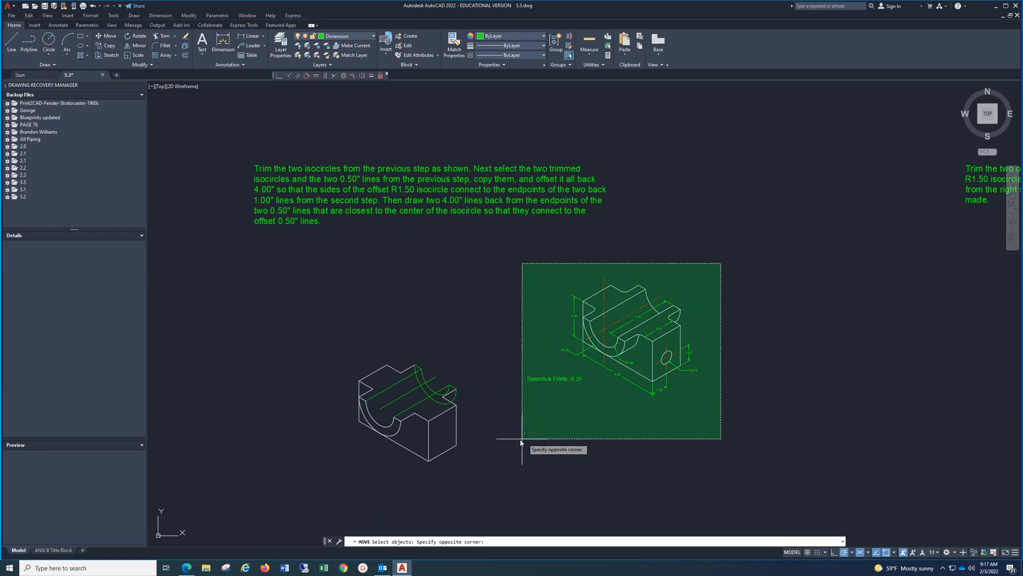
{"action": "left_click", "coordinate": [485, 463]}
{"action": "key", "text": "Return"}
{"action": "left_click", "coordinate": [573, 415]}
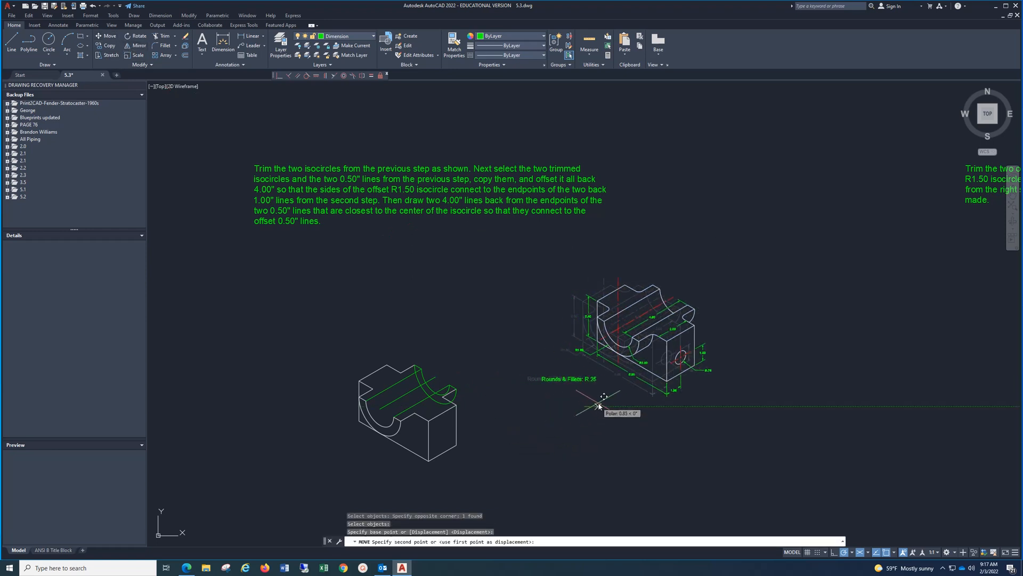
{"action": "scroll", "coordinate": [618, 404], "scroll_direction": "down", "scroll_amount": 3}
{"action": "middle_click_drag", "start_coordinate": [634, 399], "coordinate": [238, 370]}
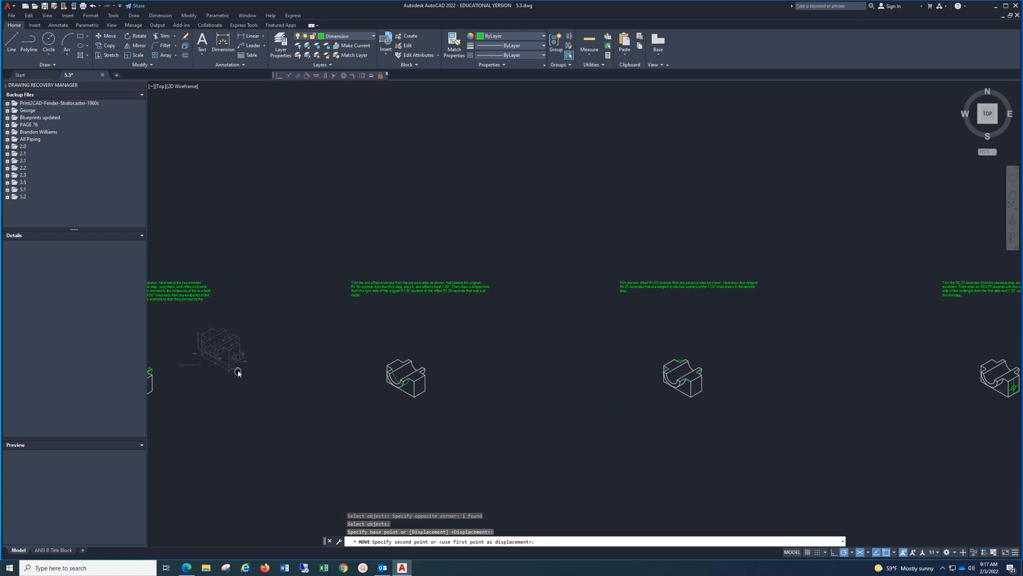
{"action": "left_click", "coordinate": [479, 406]}
{"action": "scroll", "coordinate": [399, 308], "scroll_direction": "up", "scroll_amount": 5}
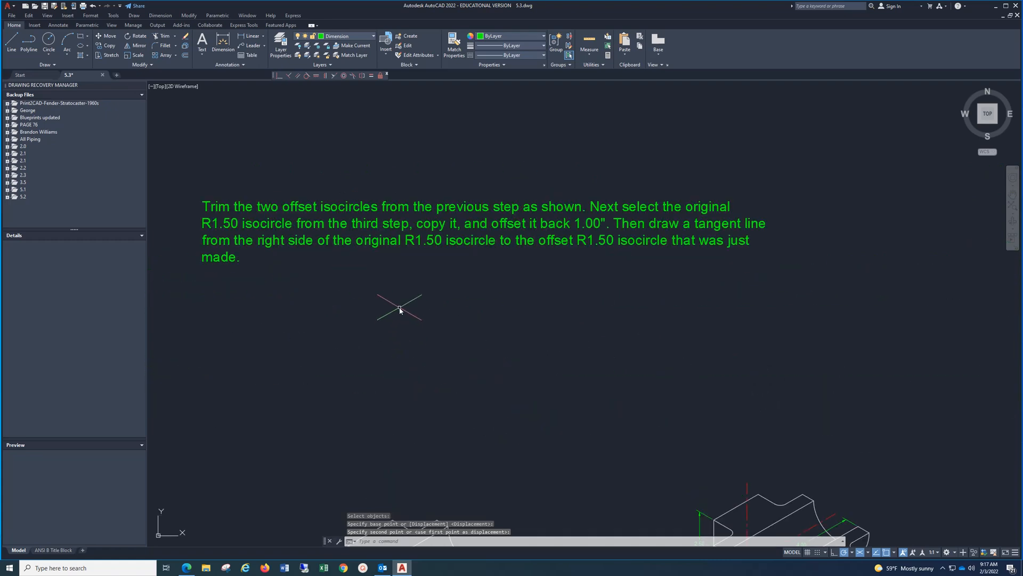
{"action": "scroll", "coordinate": [405, 301], "scroll_direction": "down", "scroll_amount": 3}
{"action": "middle_click_drag", "start_coordinate": [406, 299], "coordinate": [419, 246]}
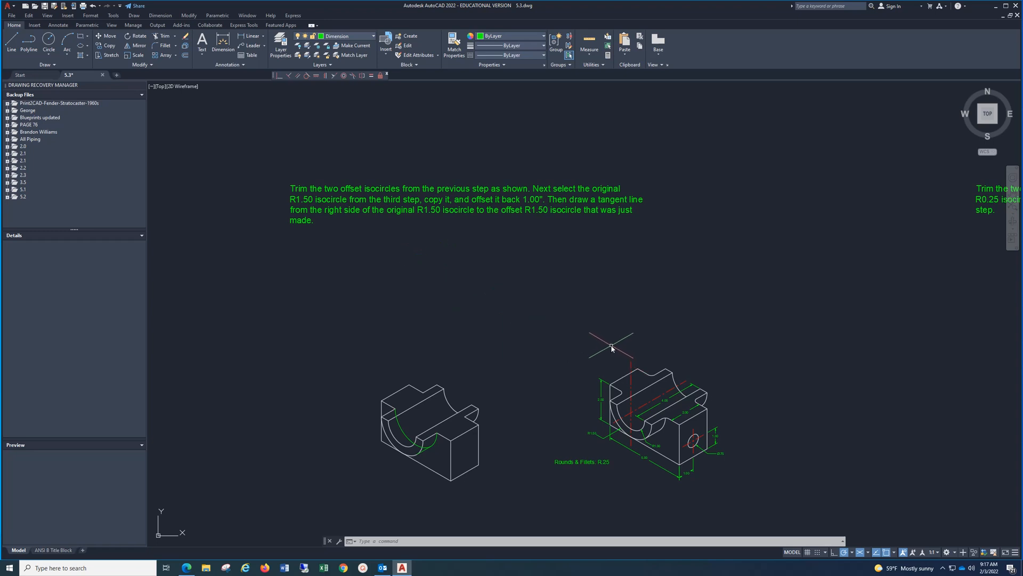
- Move the dimensioned reference drawing beside the sixth-stage figure with the four tangent R0.25 isocircles
{"action": "mouse_move", "coordinate": [610, 345]}
{"action": "middle_mouse_down"}
{"action": "mouse_move", "coordinate": [469, 253]}
{"action": "mouse_move", "coordinate": [495, 285]}
{"action": "middle_mouse_up"}
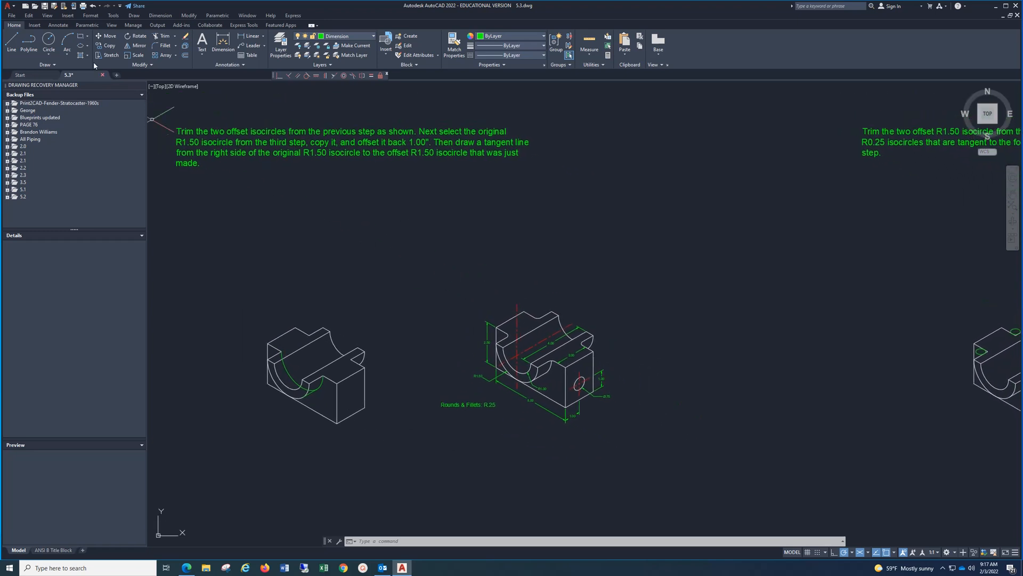
{"action": "left_click", "coordinate": [105, 37]}
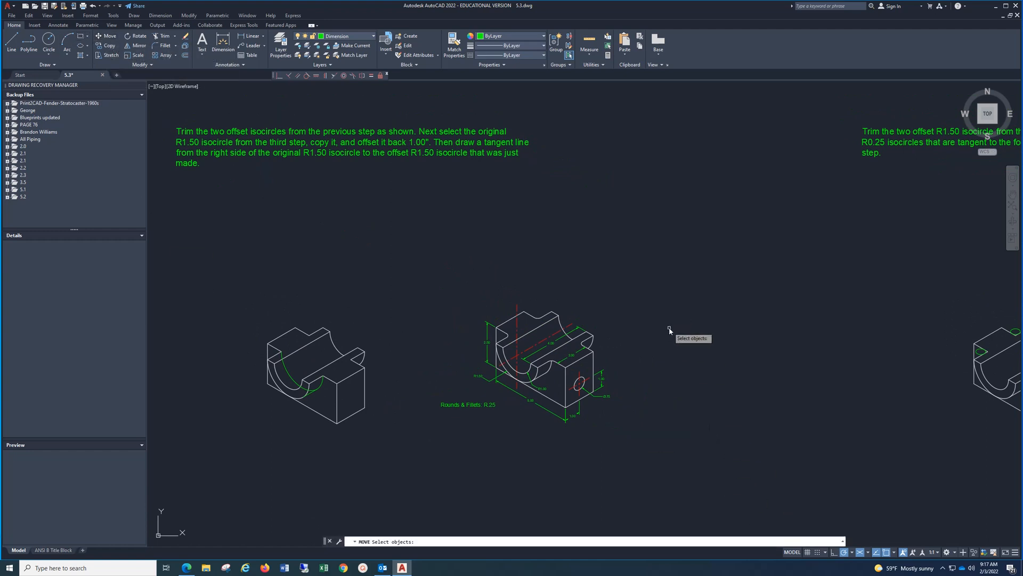
{"action": "left_click_drag", "start_coordinate": [654, 272], "coordinate": [425, 467]}
{"action": "key", "text": "Return"}
{"action": "left_click", "coordinate": [484, 439]}
{"action": "scroll", "coordinate": [399, 405], "scroll_direction": "down", "scroll_amount": 4}
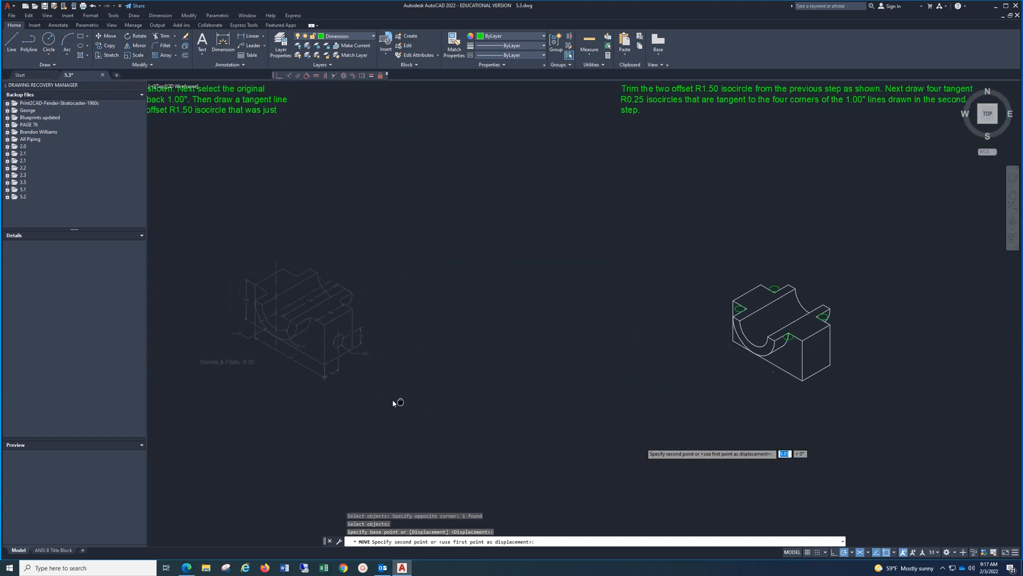
{"action": "left_click", "coordinate": [562, 404]}
{"action": "scroll", "coordinate": [507, 343], "scroll_direction": "up", "scroll_amount": 5}
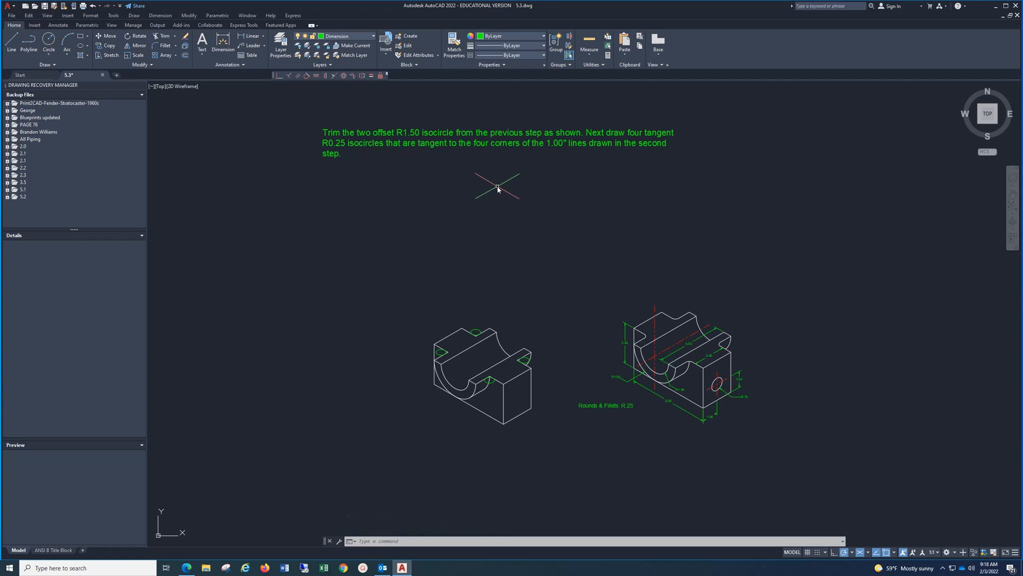
{"action": "left_click", "coordinate": [88, 46]}
{"action": "left_click", "coordinate": [98, 84]}
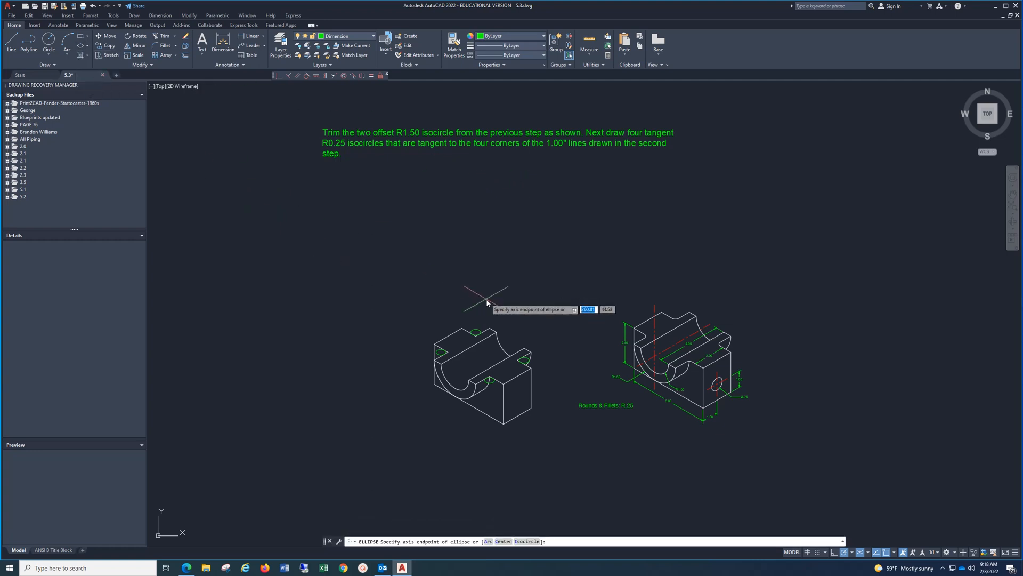
{"action": "left_click", "coordinate": [527, 541]}
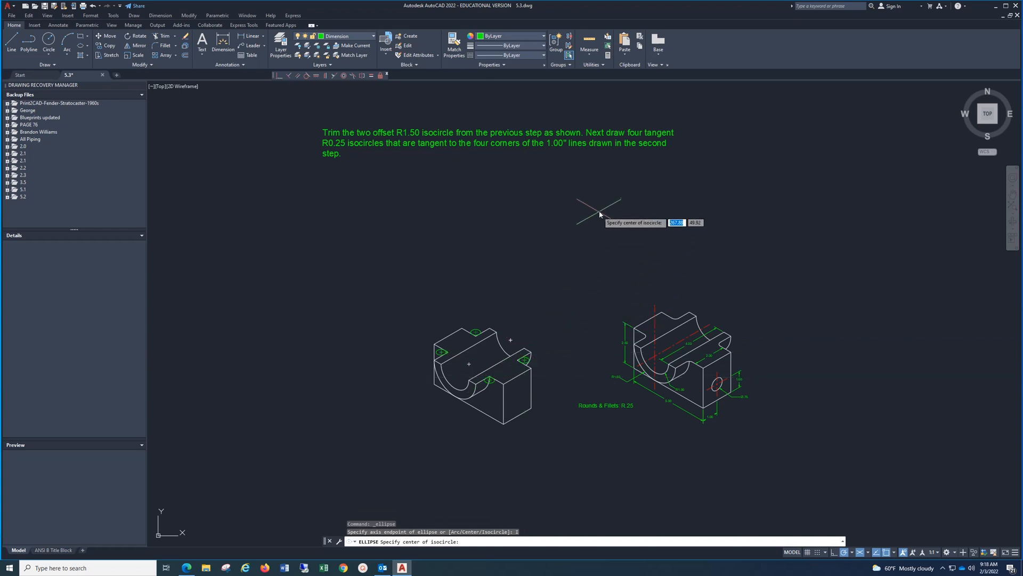
{"action": "key", "text": "Escape"}
{"action": "key", "text": "Escape"}
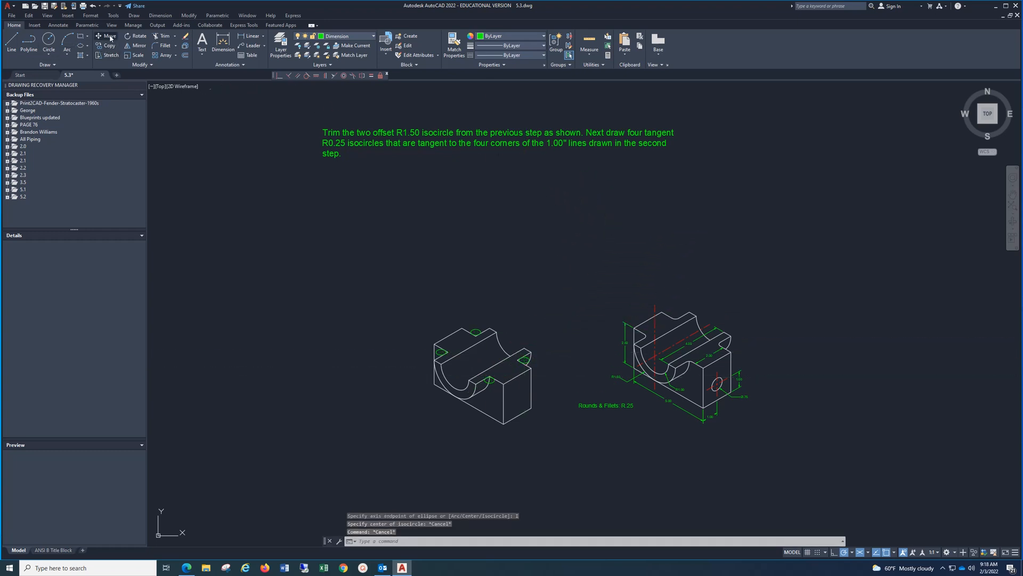
- Move the dimensioned reference drawing beside the seventh-stage figure, below the note about the R0.375 isocircle
{"action": "left_click", "coordinate": [109, 37]}
{"action": "left_click", "coordinate": [805, 255]}
{"action": "left_click", "coordinate": [592, 415]}
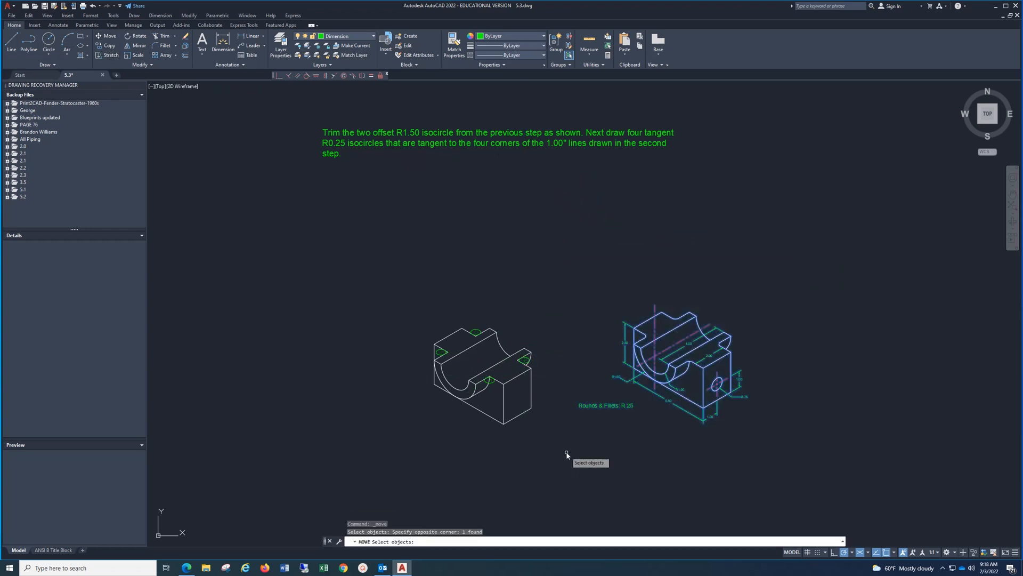
{"action": "key", "text": "Return"}
{"action": "left_click", "coordinate": [595, 375]}
{"action": "scroll", "coordinate": [595, 375], "scroll_direction": "down", "scroll_amount": 8}
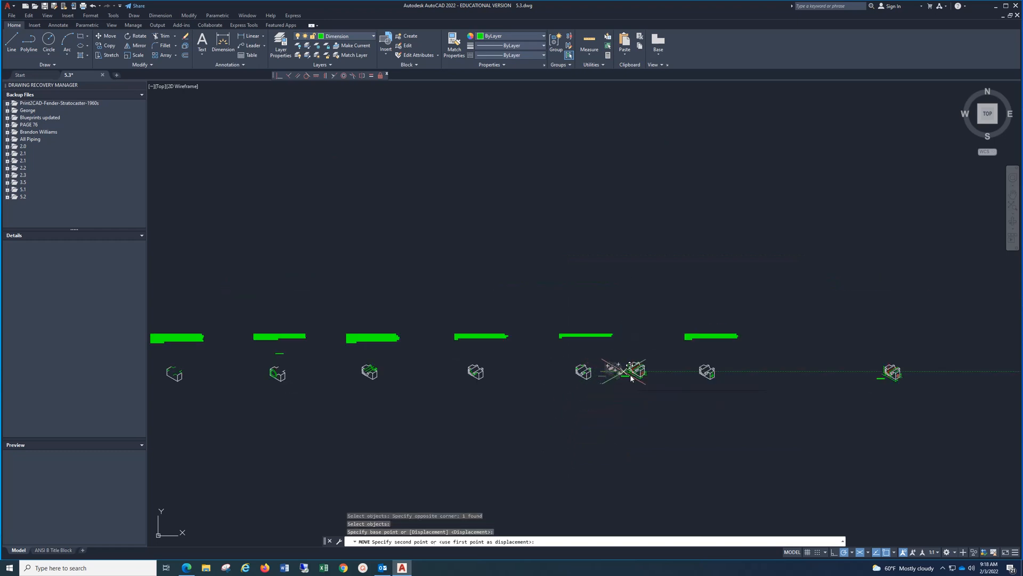
{"action": "left_click", "coordinate": [731, 376]}
{"action": "scroll", "coordinate": [733, 367], "scroll_direction": "up", "scroll_amount": 6}
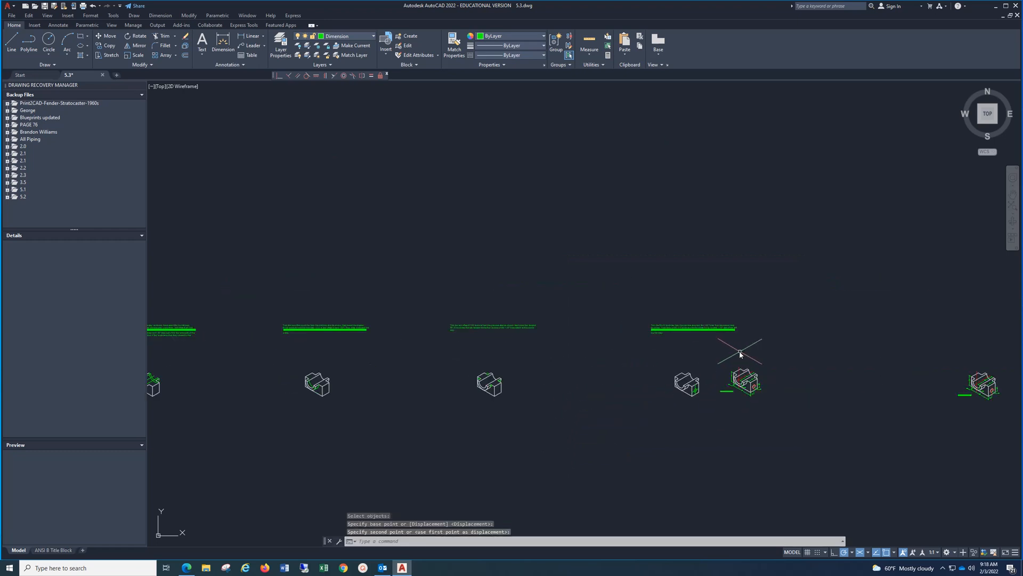
{"action": "middle_click_drag", "start_coordinate": [690, 341], "coordinate": [617, 272]}
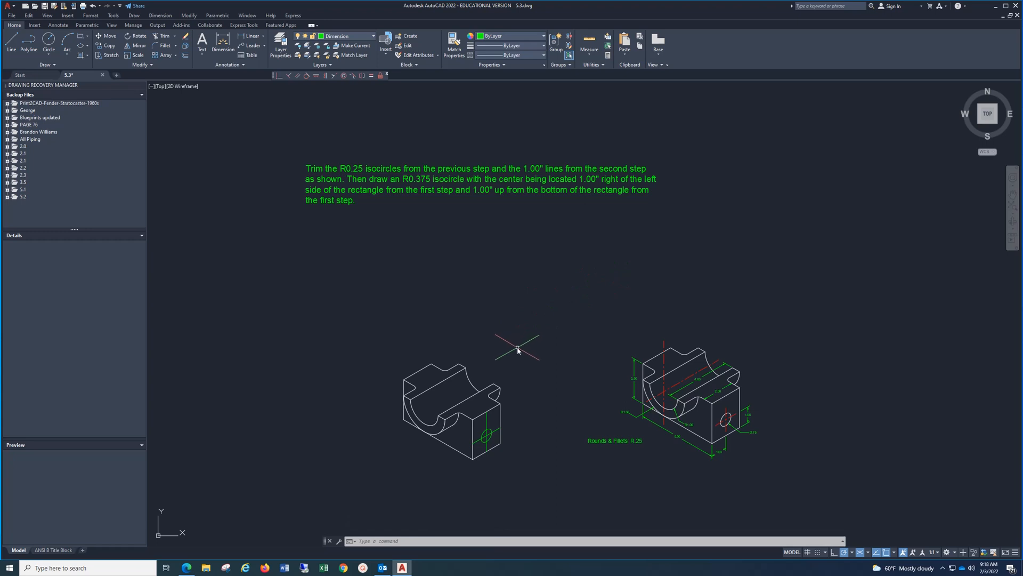
- Switch to the right isoplane and try to draw an isocircle centered on the crossing lines of the seventh-stage figure's end face
{"action": "key", "text": "F5"}
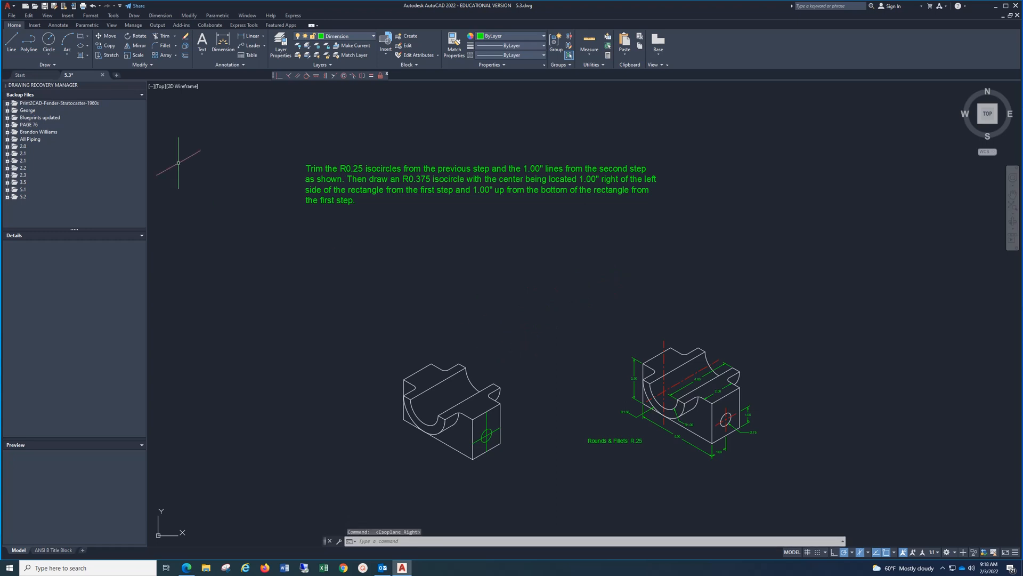
{"action": "left_click", "coordinate": [88, 46]}
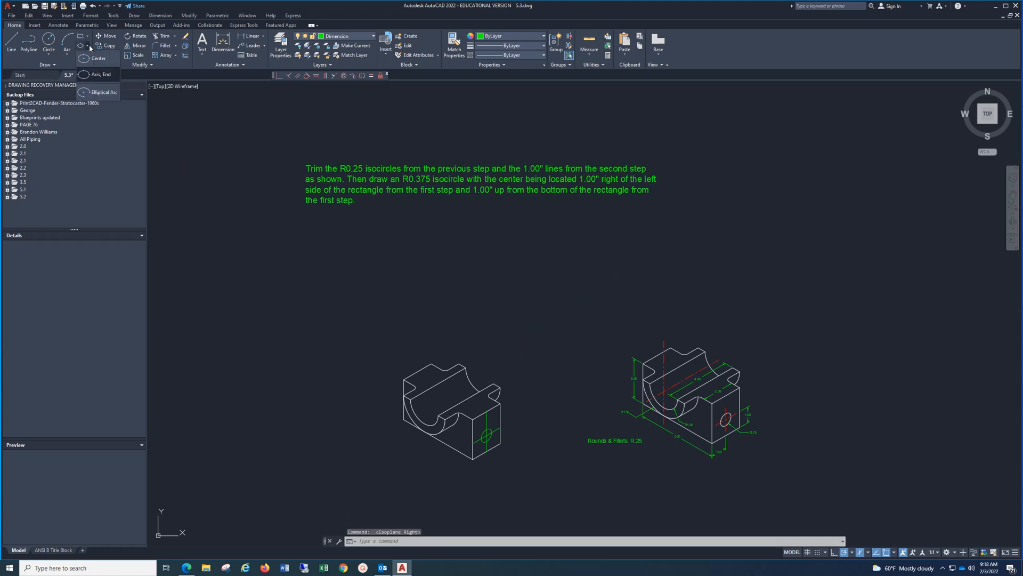
{"action": "left_click", "coordinate": [97, 79]}
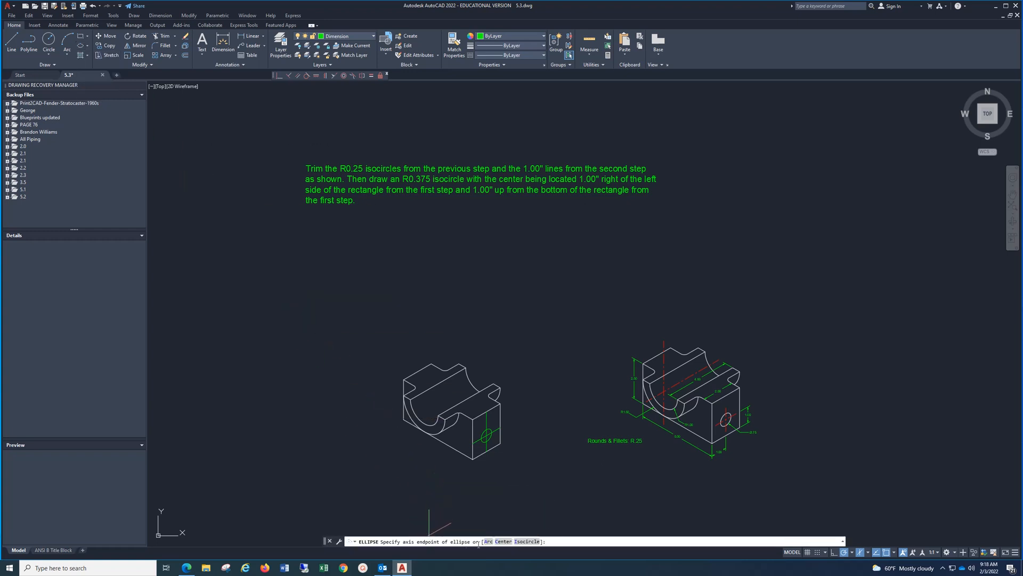
{"action": "left_click", "coordinate": [527, 541]}
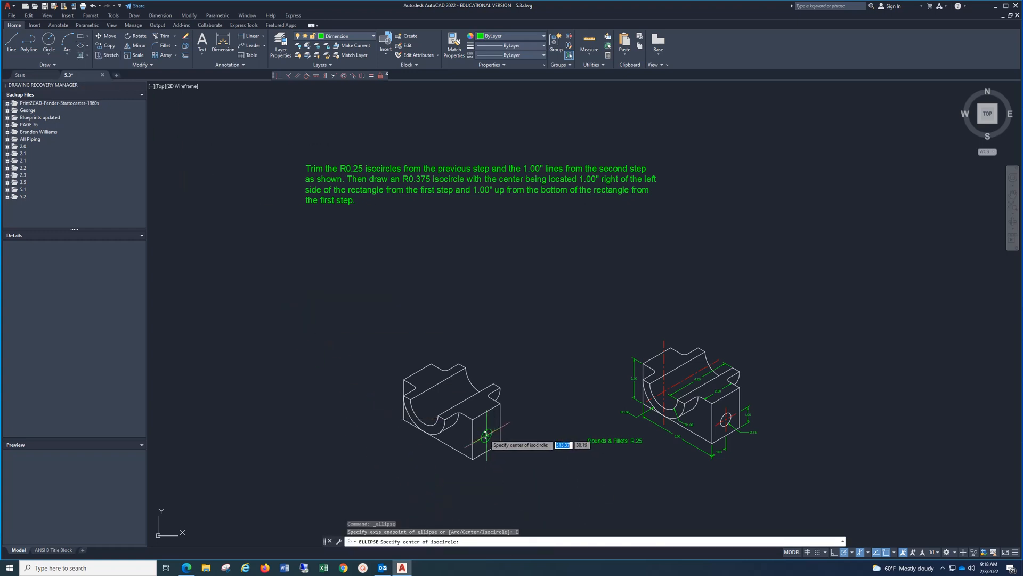
{"action": "left_click", "coordinate": [485, 435]}
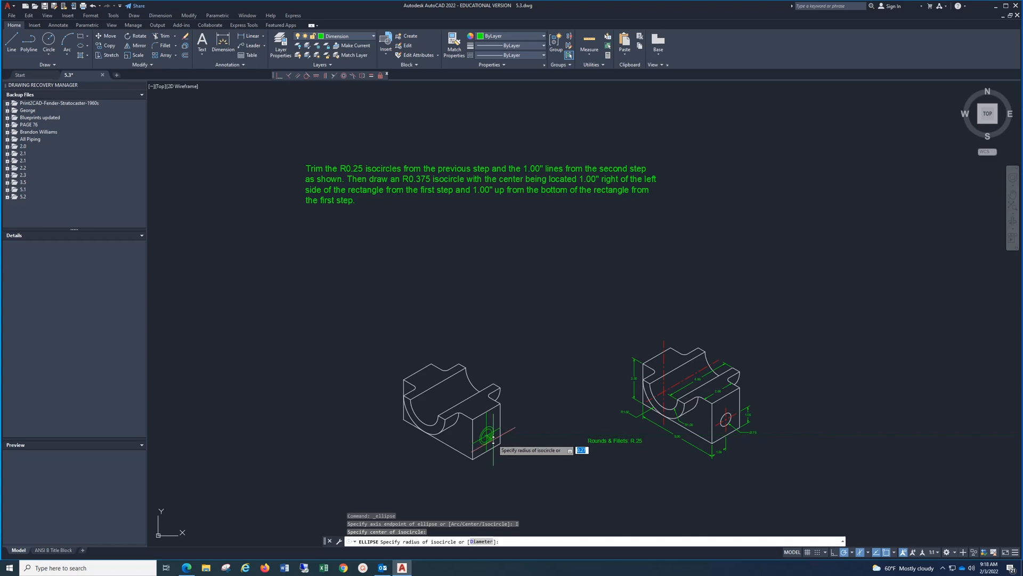
{"action": "scroll", "coordinate": [490, 438], "scroll_direction": "up", "scroll_amount": 5}
{"action": "scroll", "coordinate": [493, 439], "scroll_direction": "up", "scroll_amount": 2}
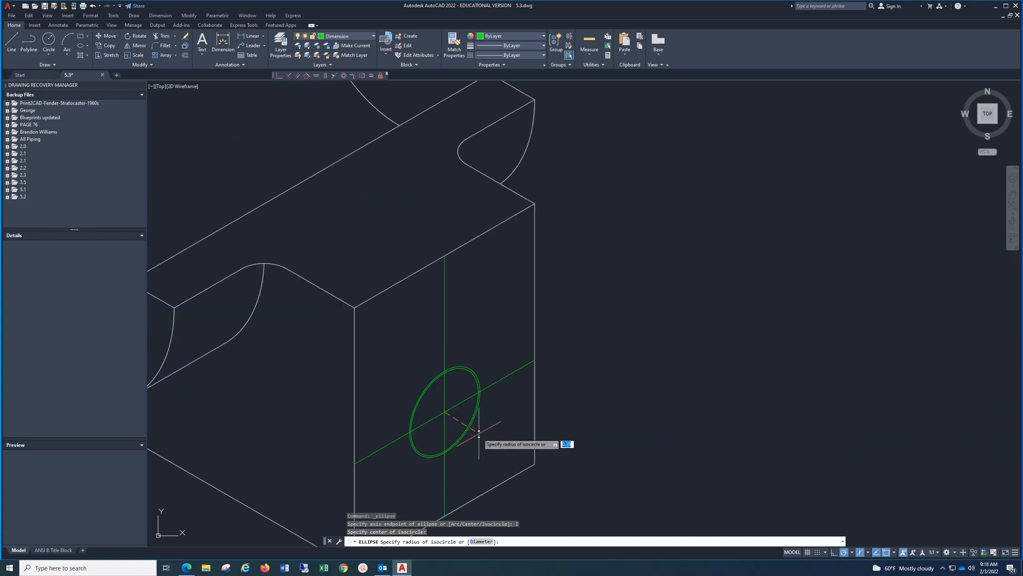
{"action": "key", "text": "Escape"}
{"action": "scroll", "coordinate": [480, 432], "scroll_direction": "down", "scroll_amount": 6}
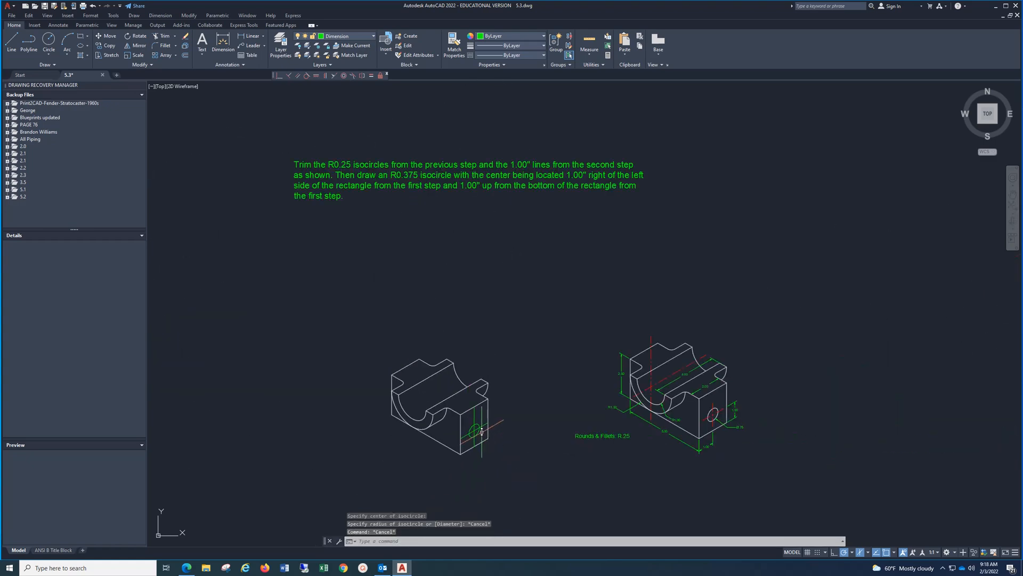
- Delete the dimensioned reference drawing beside the seventh-stage figure
{"action": "left_click", "coordinate": [806, 313]}
{"action": "left_click", "coordinate": [540, 493]}
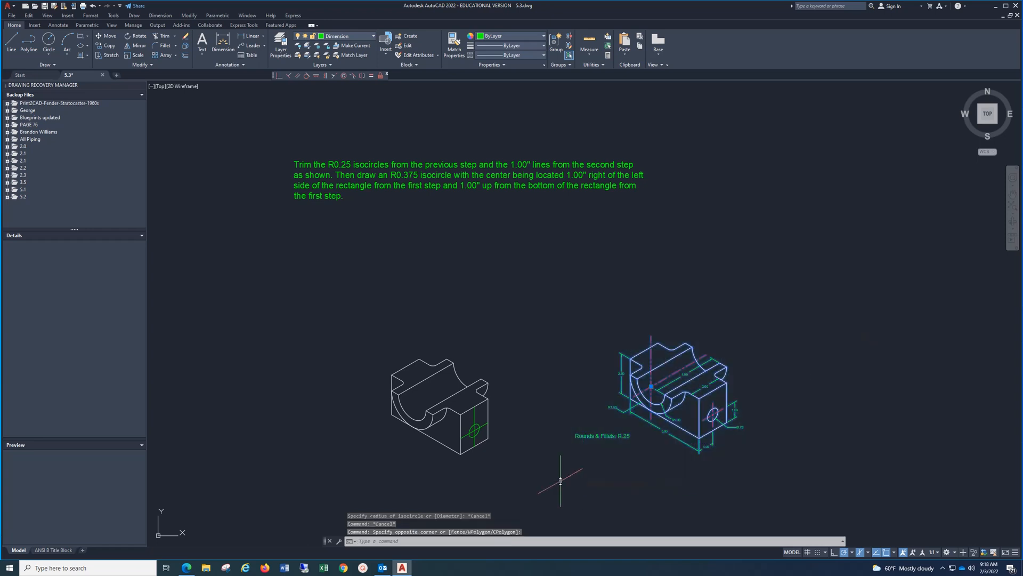
{"action": "key", "text": "Delete"}
{"action": "middle_click_drag", "start_coordinate": [695, 363], "coordinate": [529, 341]}
{"action": "middle_click_drag", "start_coordinate": [781, 345], "coordinate": [210, 349]}
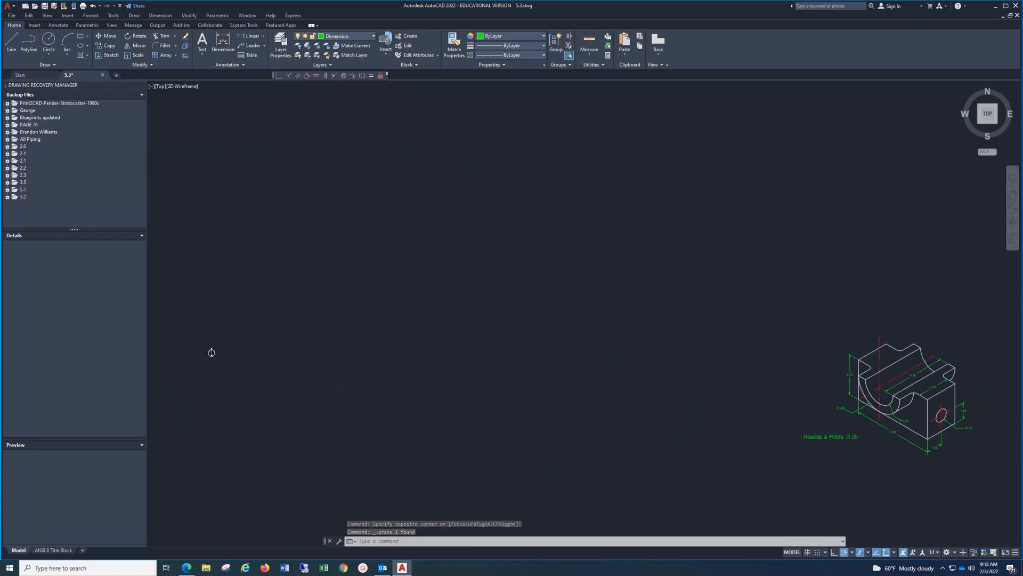
{"action": "mouse_move", "coordinate": [710, 383]}
{"action": "middle_mouse_down"}
{"action": "mouse_move", "coordinate": [290, 325]}
{"action": "mouse_move", "coordinate": [381, 317]}
{"action": "mouse_move", "coordinate": [266, 289]}
{"action": "middle_mouse_up"}
{"action": "scroll", "coordinate": [381, 316], "scroll_direction": "up", "scroll_amount": 2}
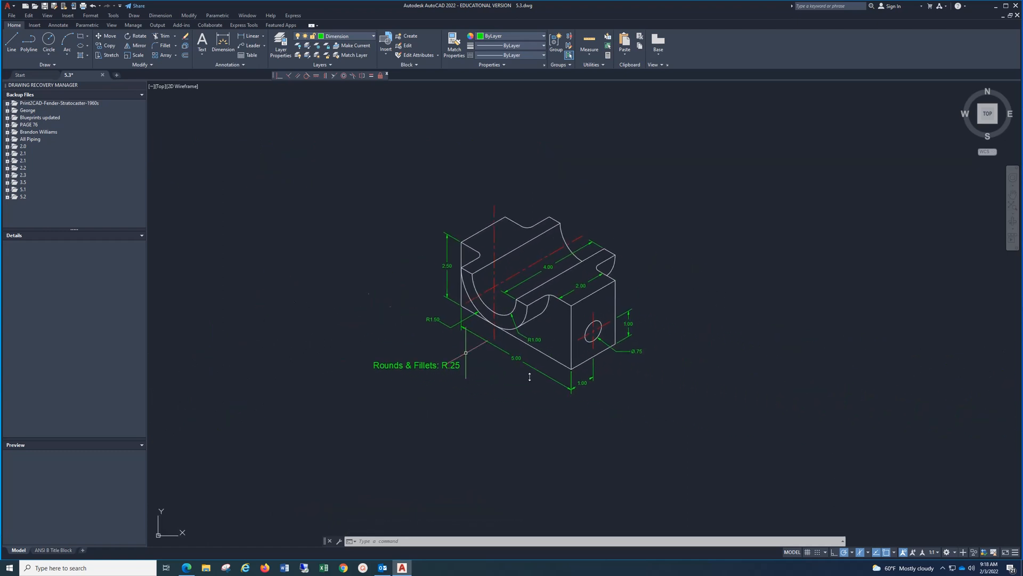
{"action": "left_click", "coordinate": [944, 568]}
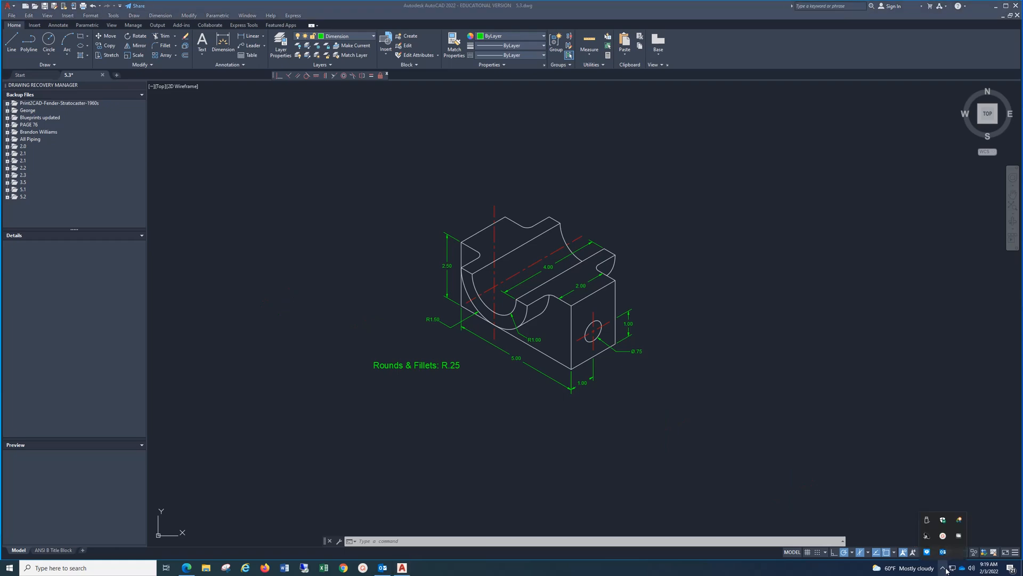